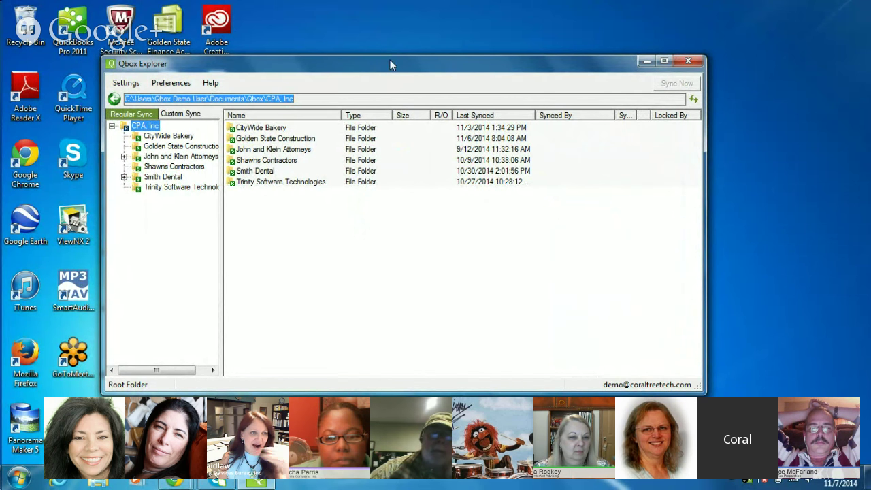
click(303, 99)
drag(293, 99, 125, 100)
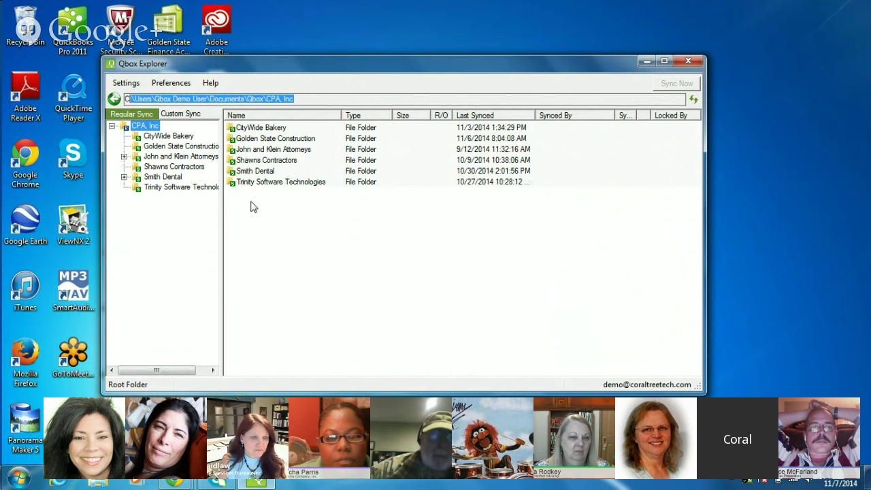
click(101, 482)
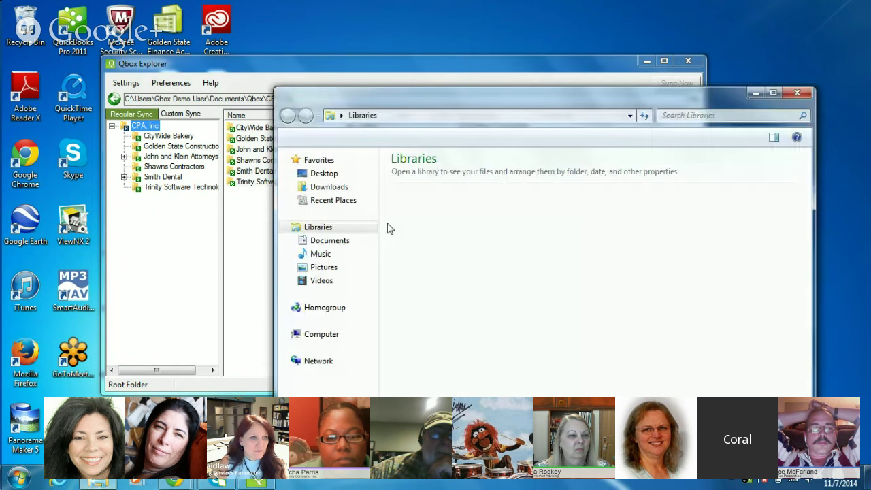
double_click(416, 201)
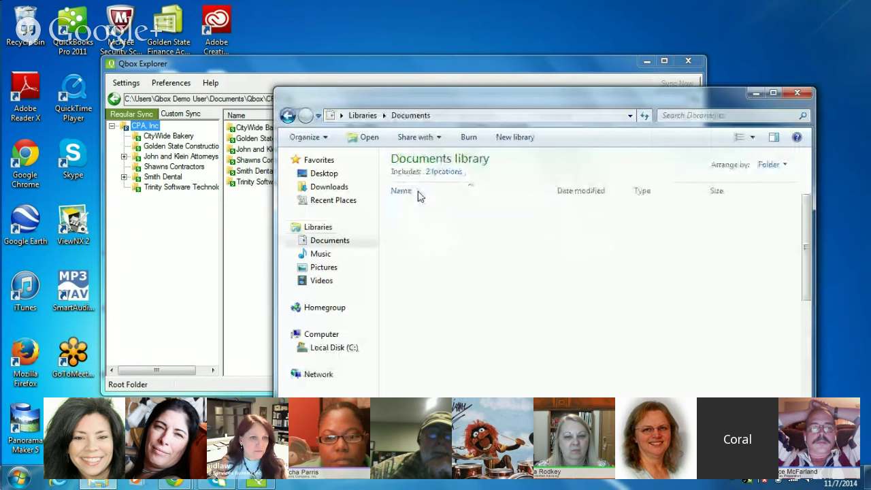
double_click(412, 291)
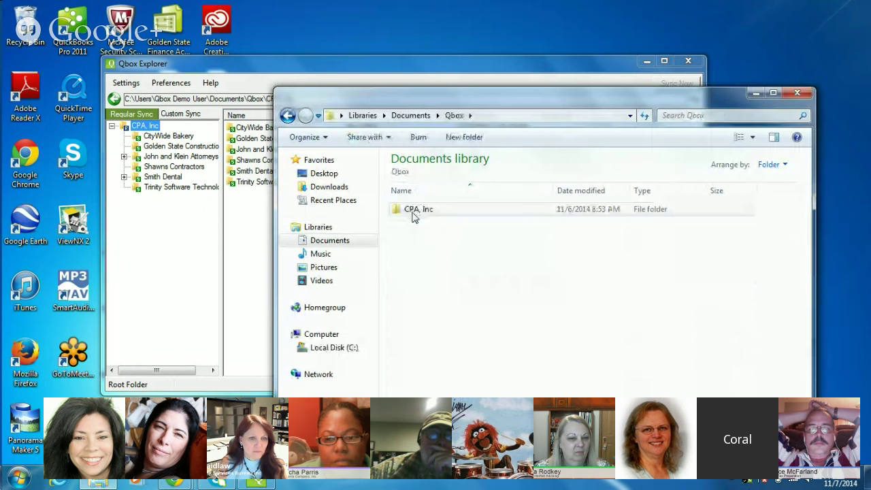
double_click(413, 212)
drag(384, 101, 454, 65)
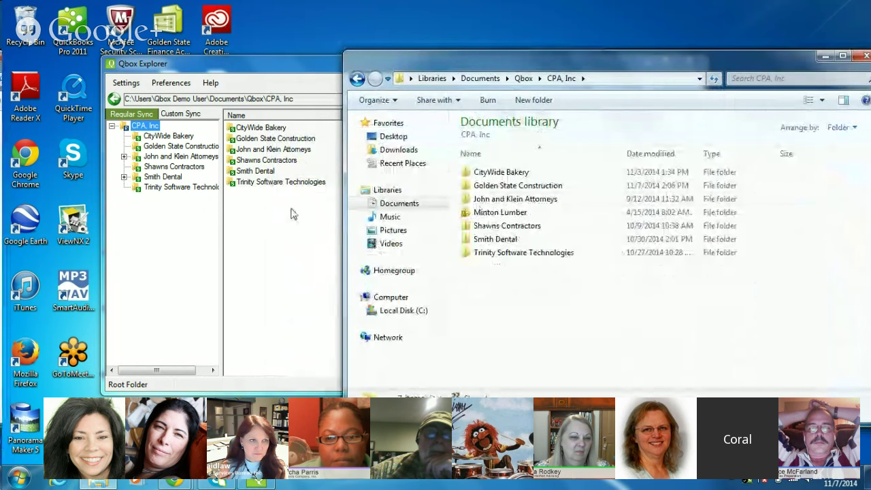
click(258, 60)
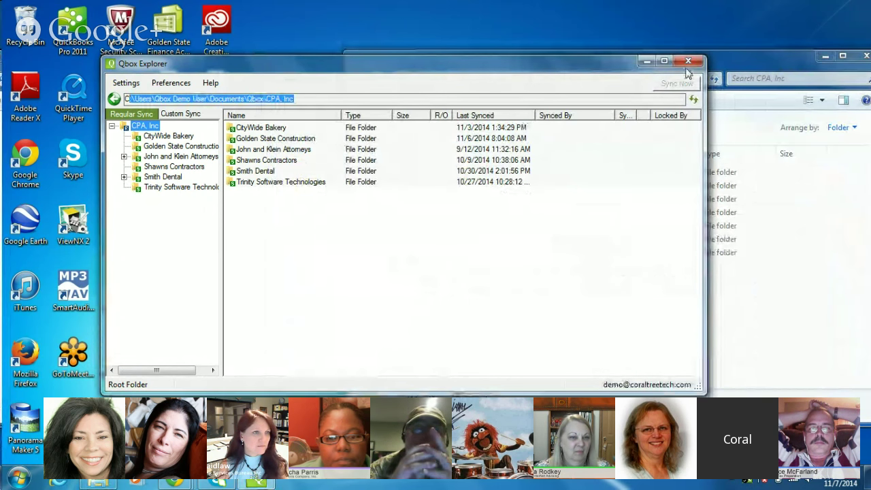
click(713, 71)
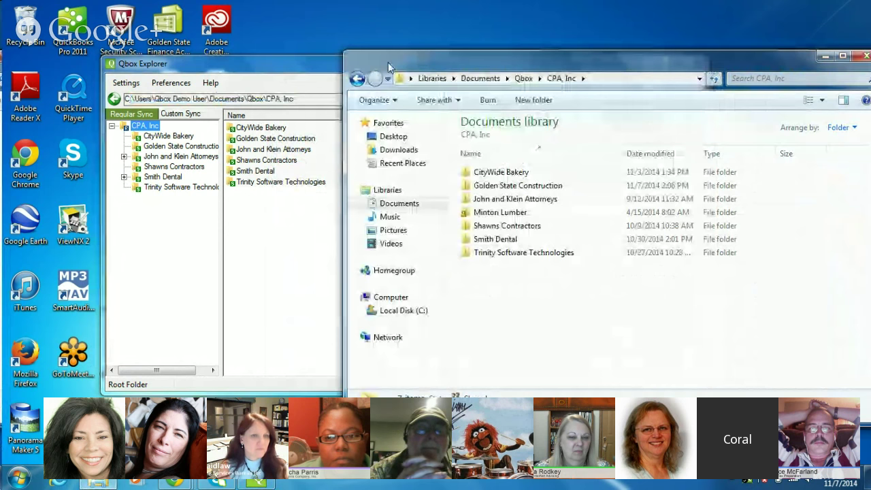
drag(412, 59, 240, 60)
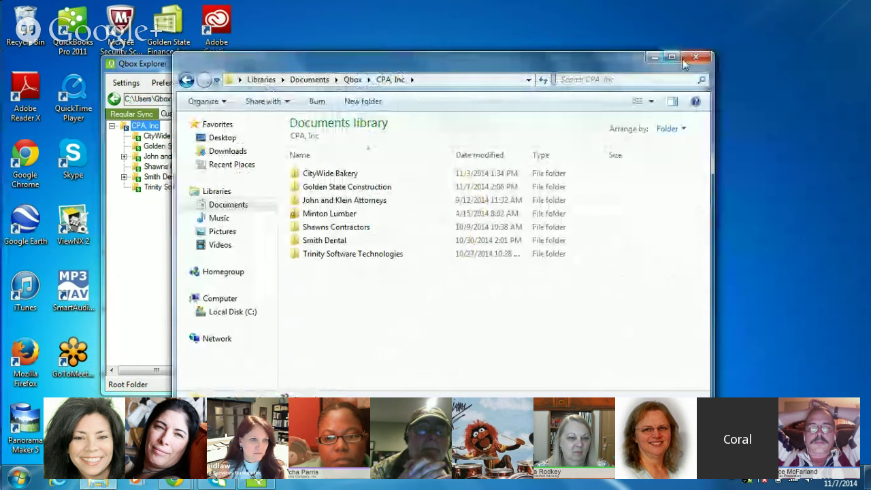
click(687, 60)
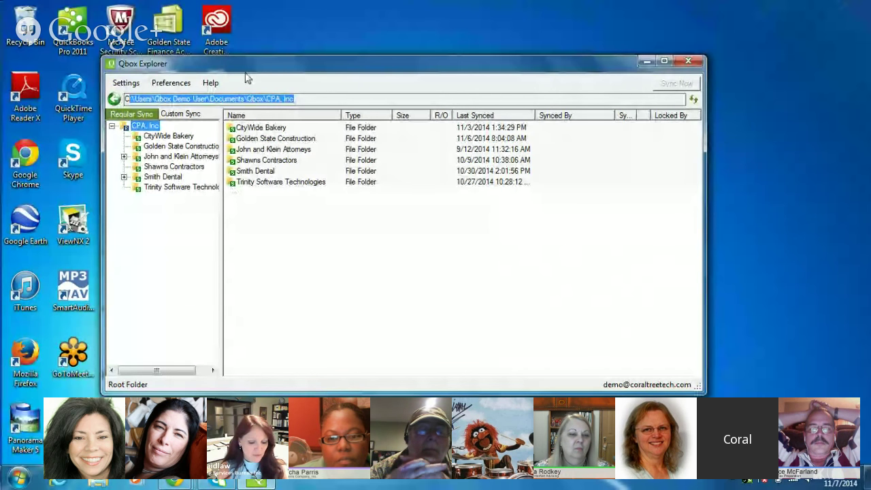
drag(249, 71, 253, 78)
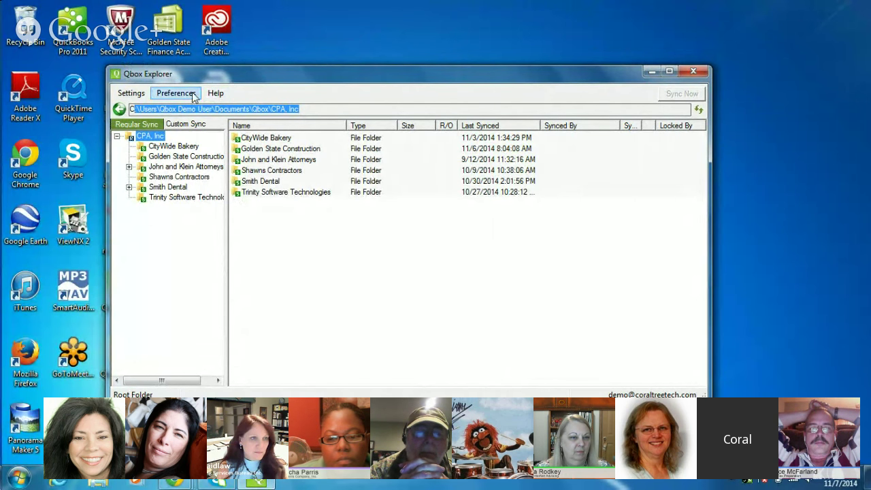
click(177, 93)
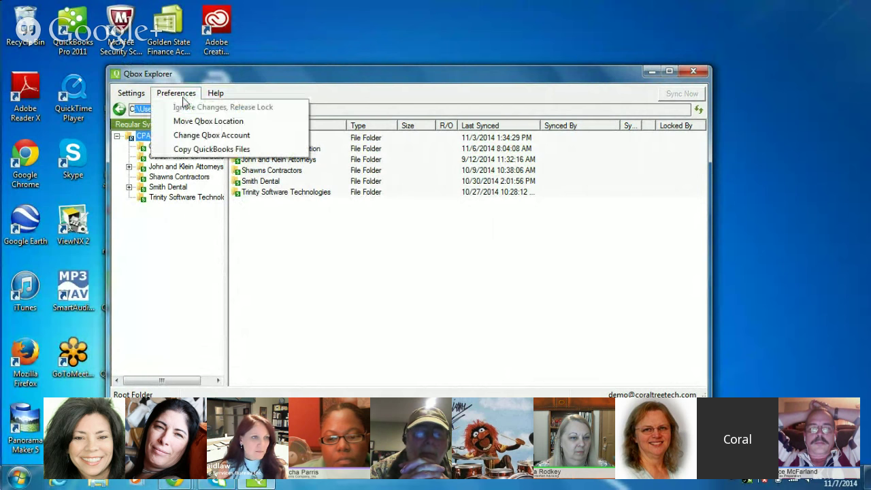
click(204, 134)
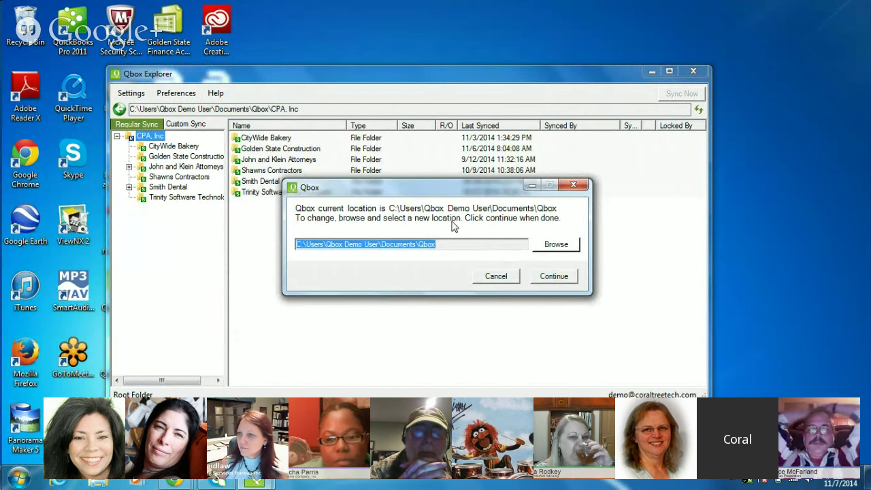
click(573, 187)
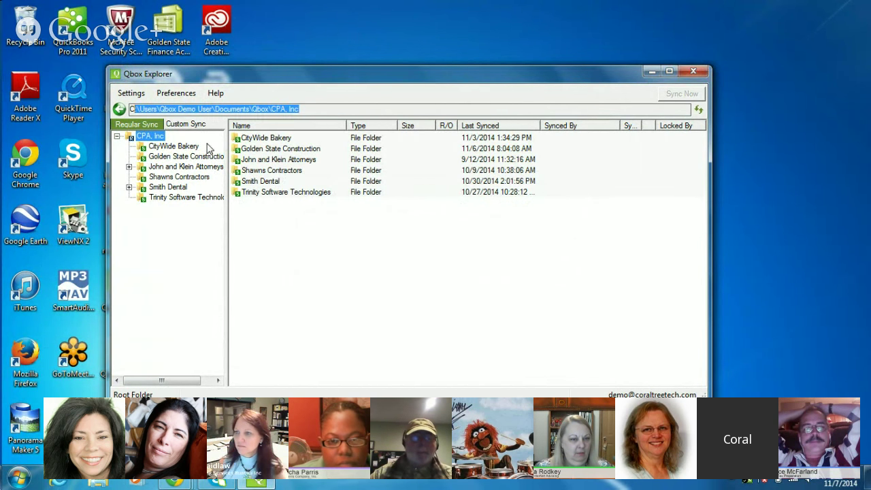
click(178, 95)
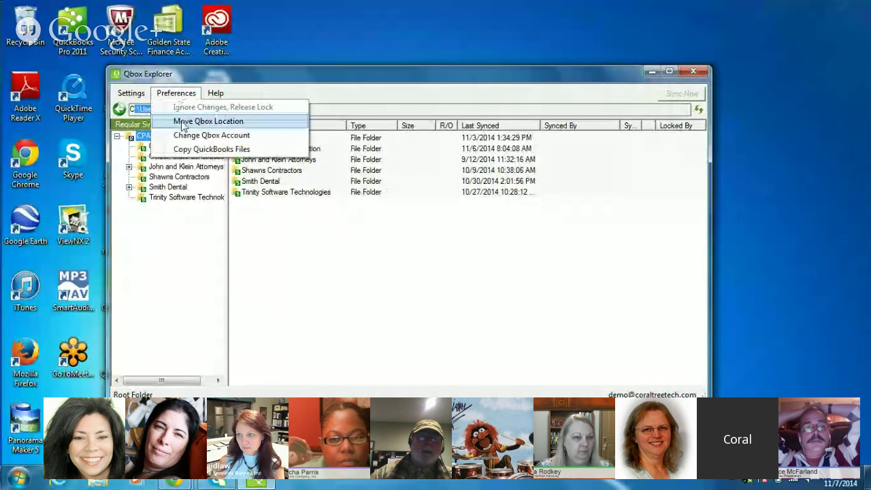
click(182, 122)
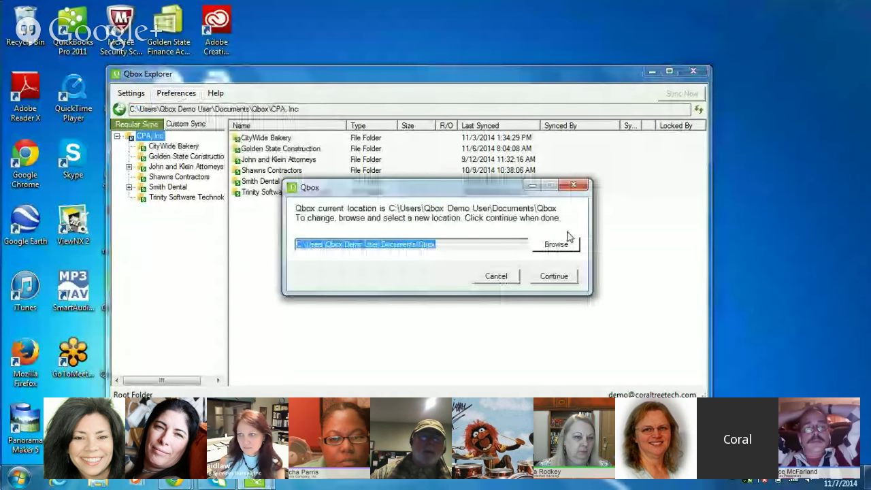
click(497, 276)
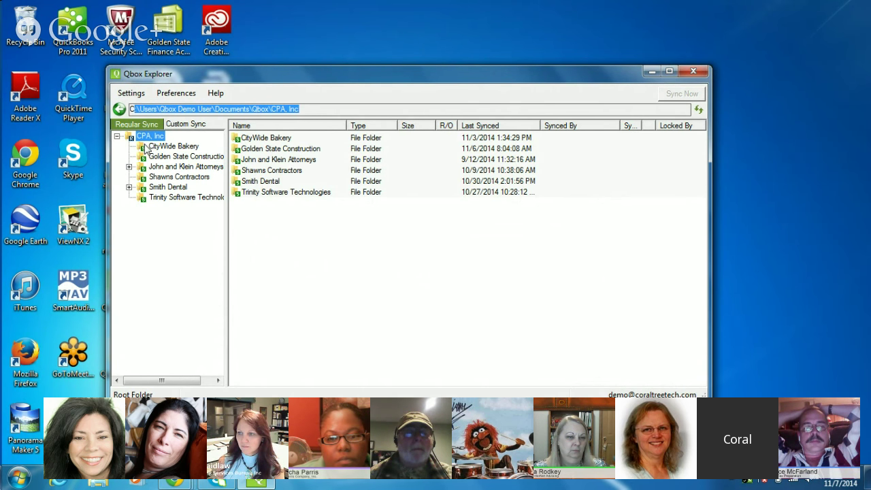
click(153, 149)
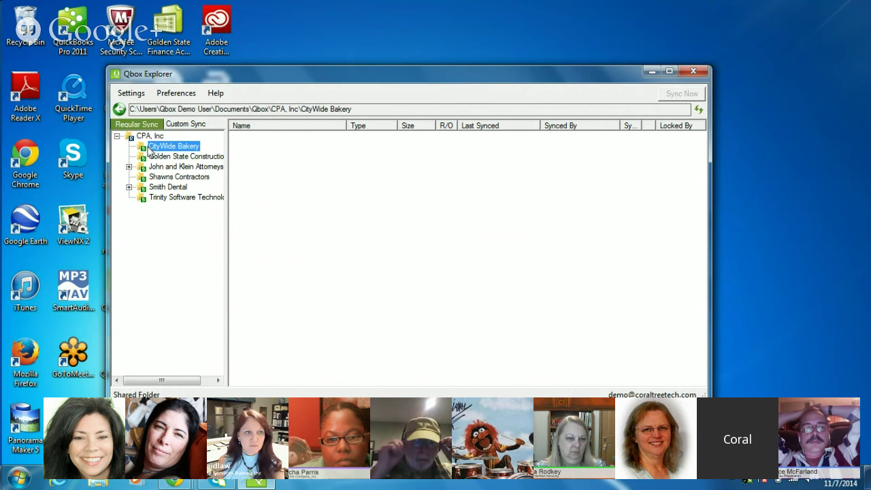
click(151, 137)
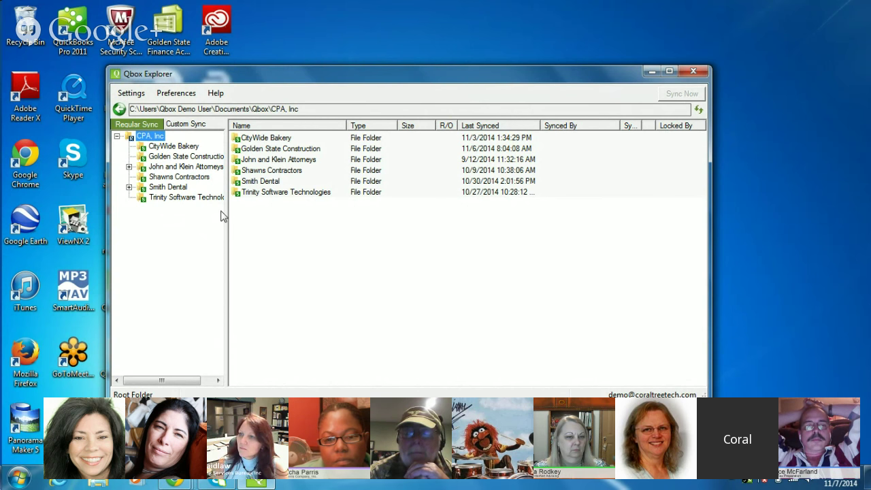
click(132, 95)
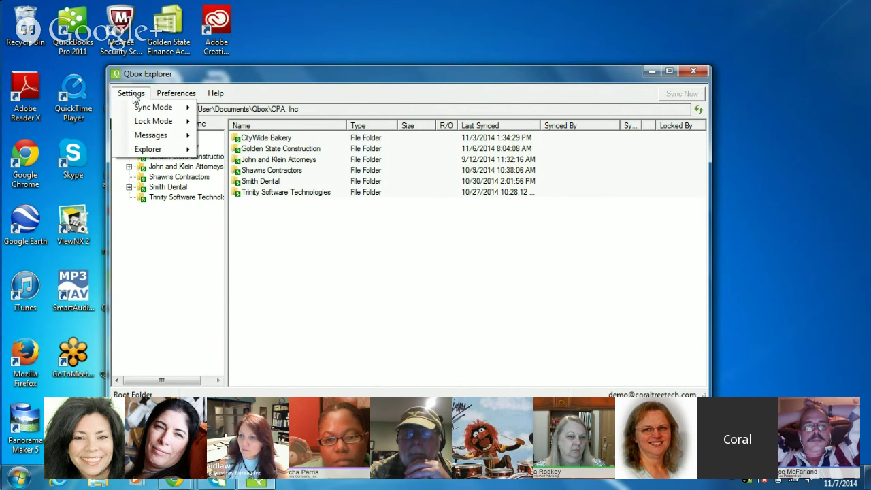
mouse_move(143, 156)
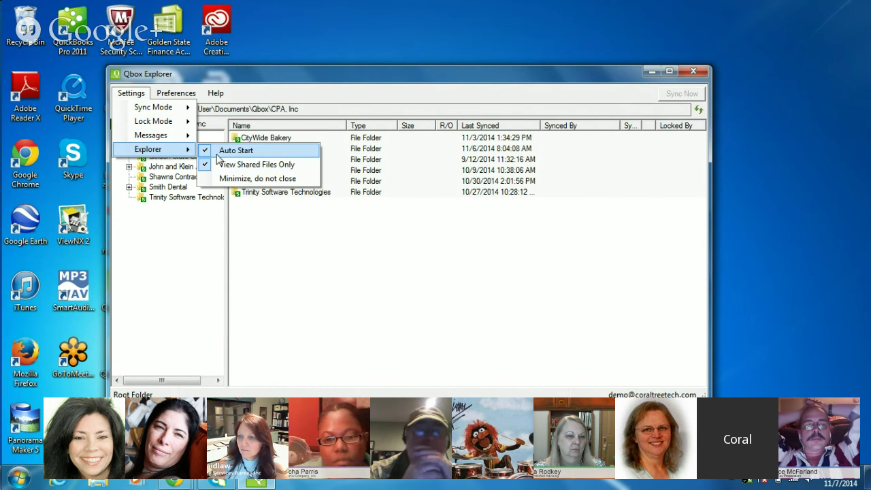
click(238, 84)
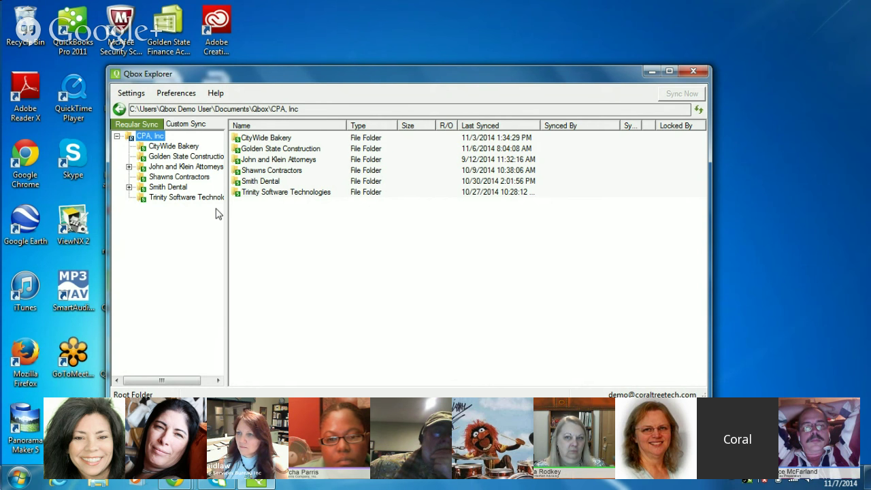
Step: Open the Golden State Construction, Inc QBW file from the Golden State Construction folder in QuickBooks
click(185, 160)
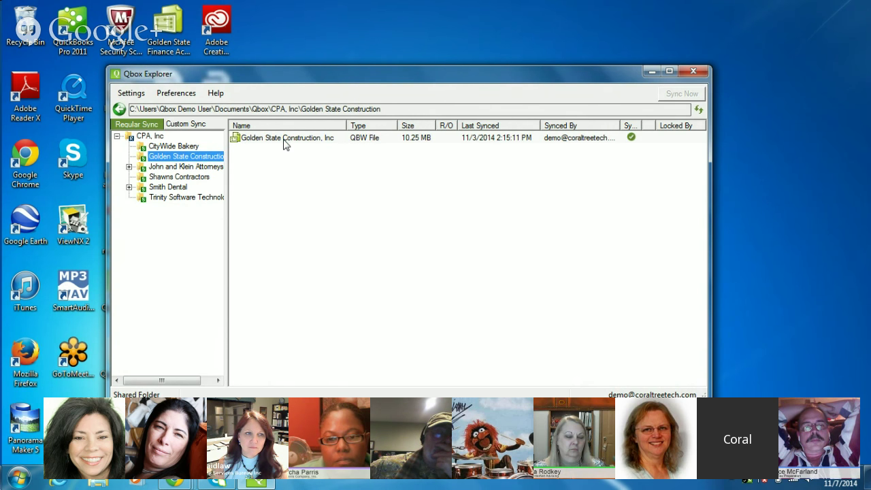
click(286, 144)
double_click(286, 142)
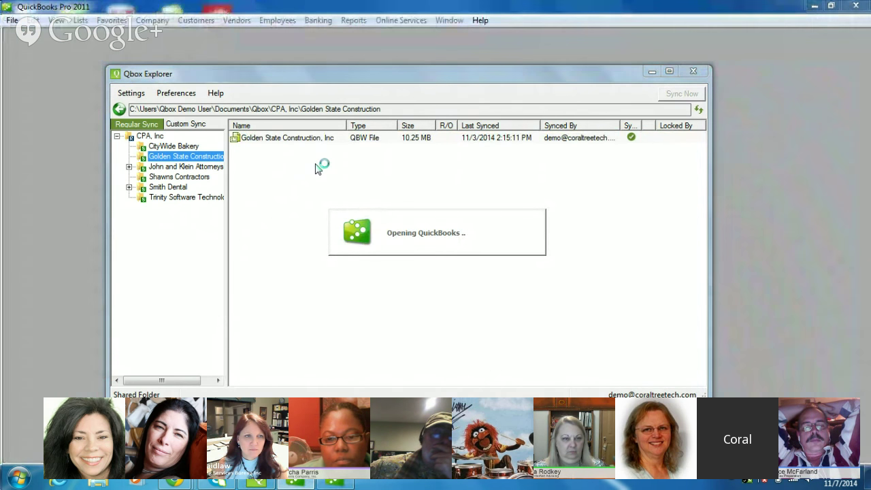
Step: Postpone the QuickBooks update and log in as administrator with the admin password
click(652, 71)
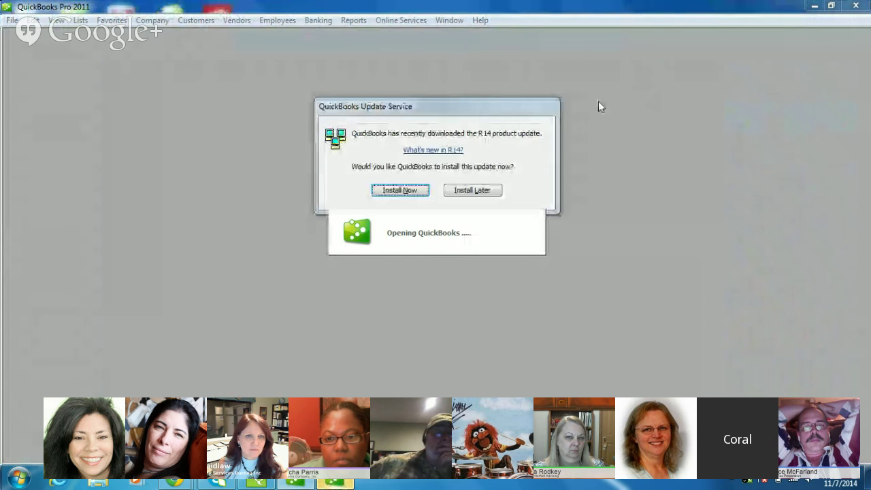
click(483, 190)
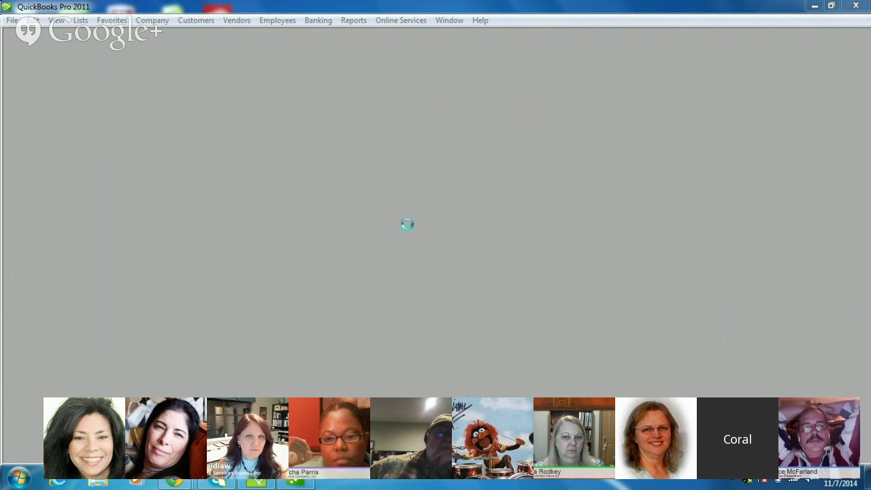
click(415, 194)
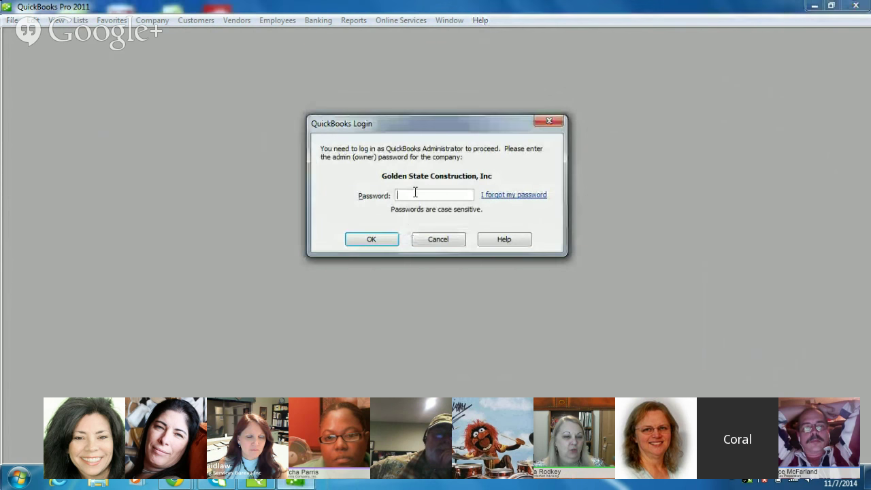
text(•••••••••)
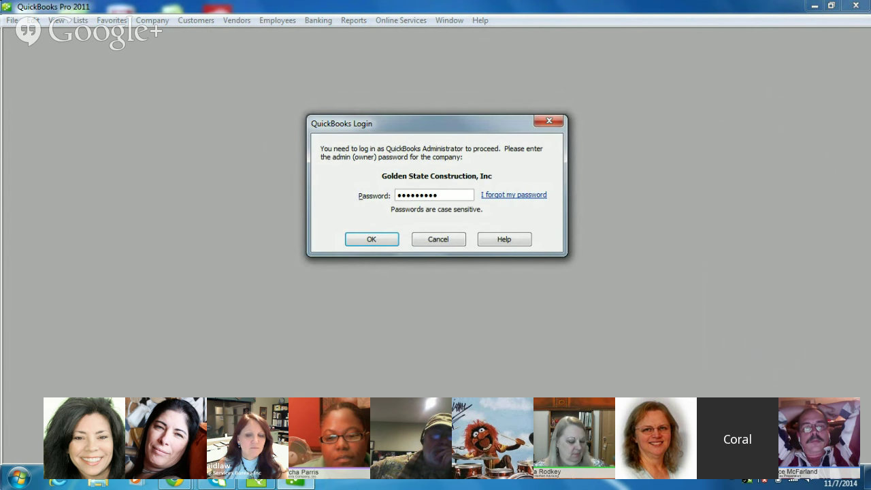
click(371, 240)
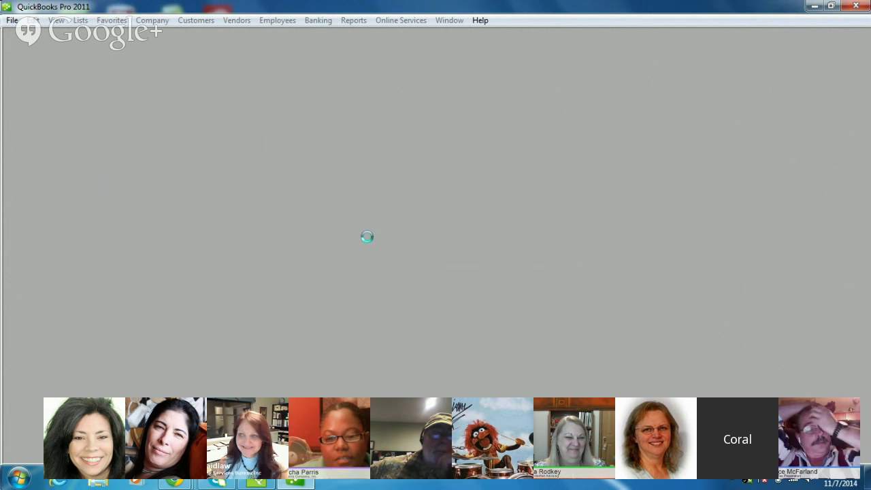
Step: Accept the Qbox prompt to lock the company file, then maximize the Home page
drag(408, 188, 302, 131)
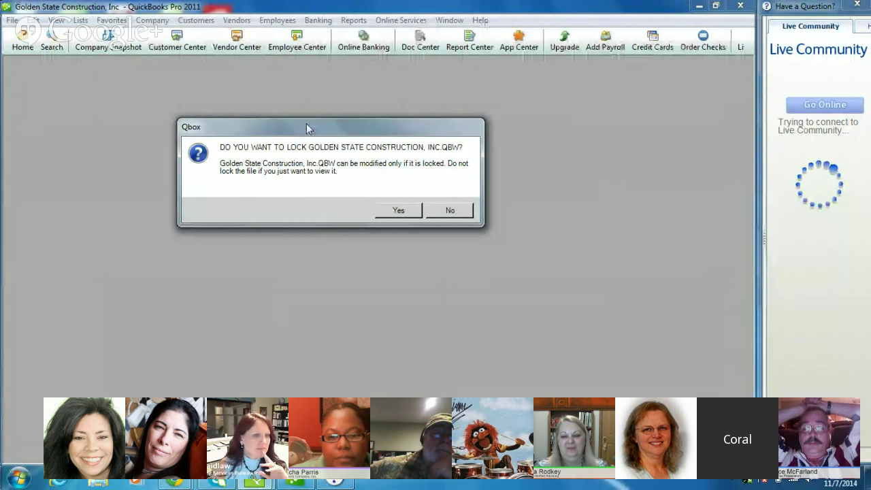
drag(316, 125, 302, 127)
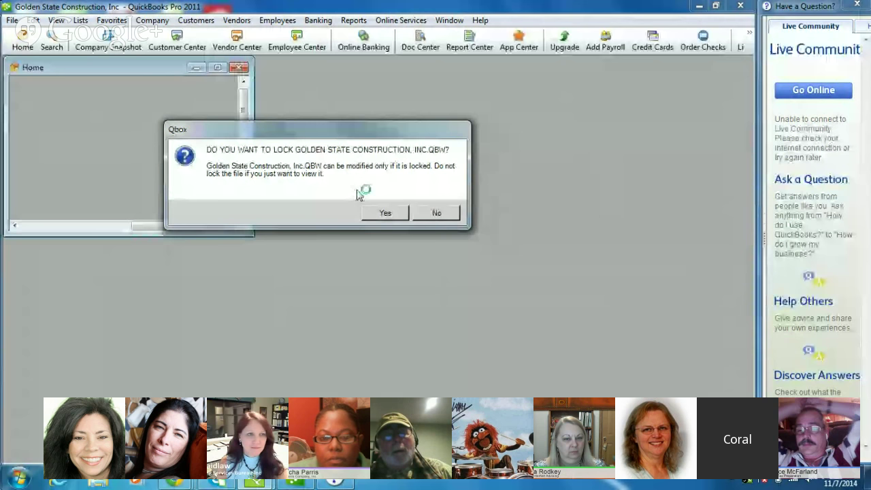
click(385, 213)
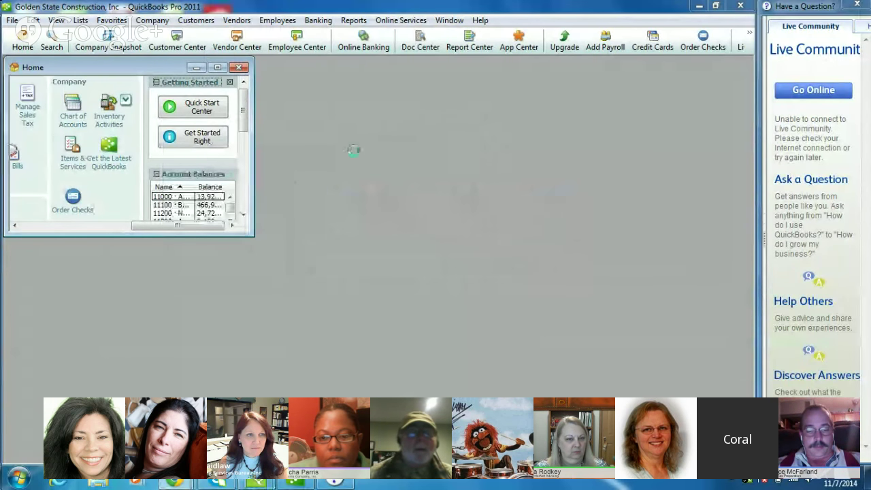
click(218, 66)
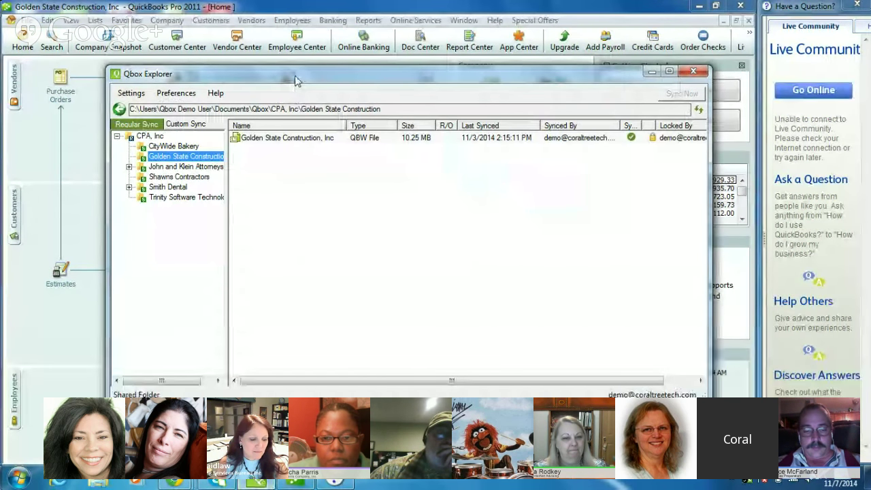
drag(296, 80, 249, 79)
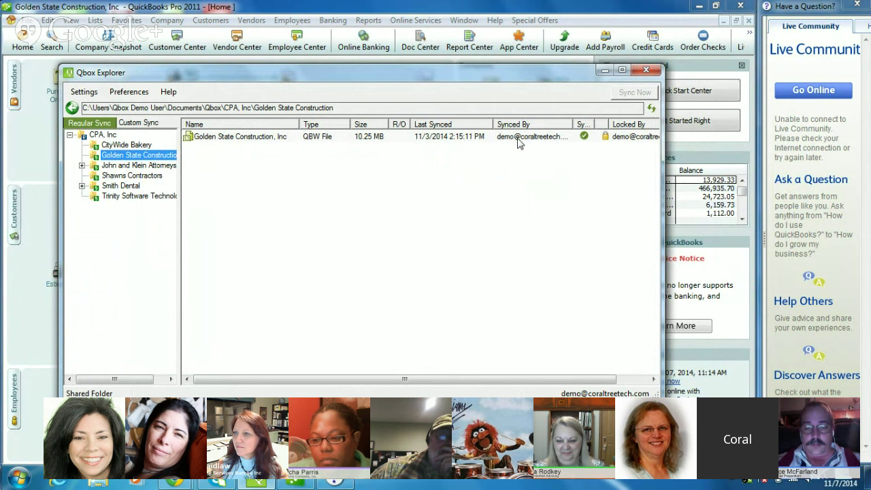
click(605, 70)
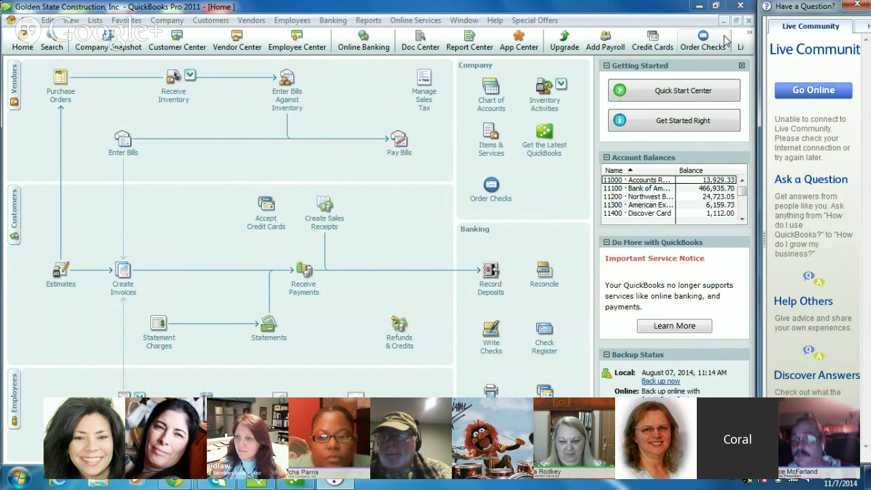
Step: Close QuickBooks, confirm exiting, and decline the automatic backup
click(740, 7)
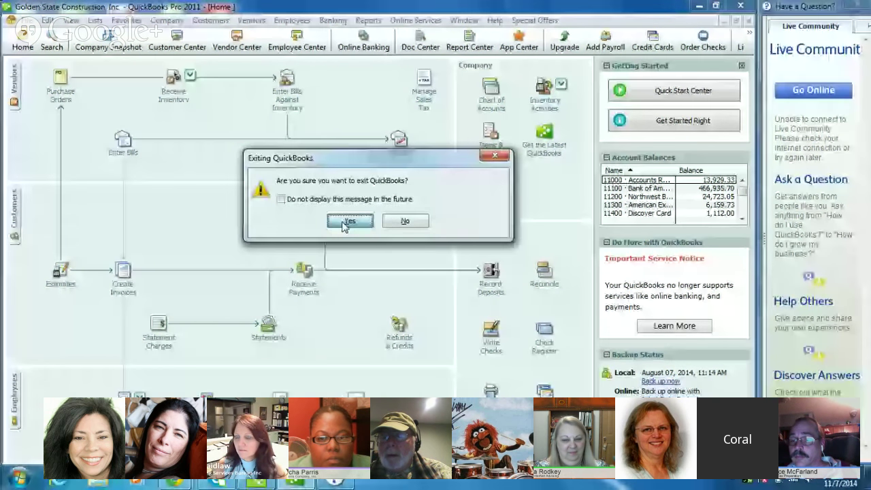
click(350, 220)
click(459, 165)
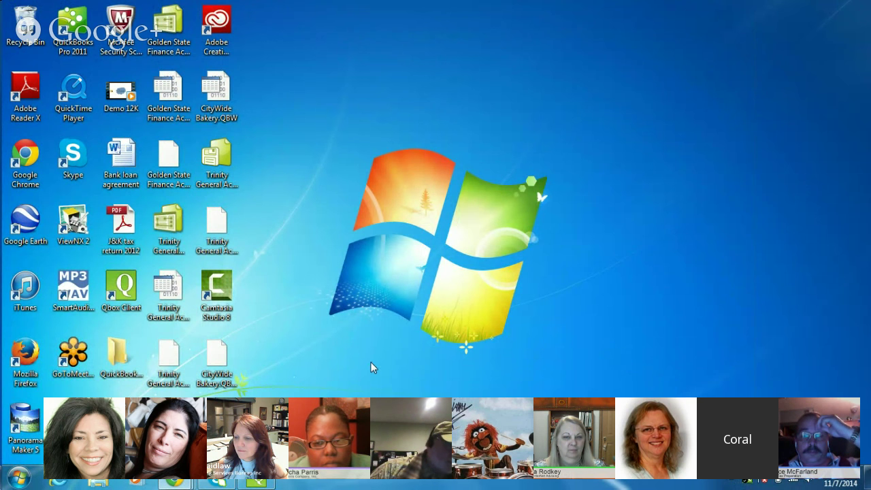
mouse_move(257, 483)
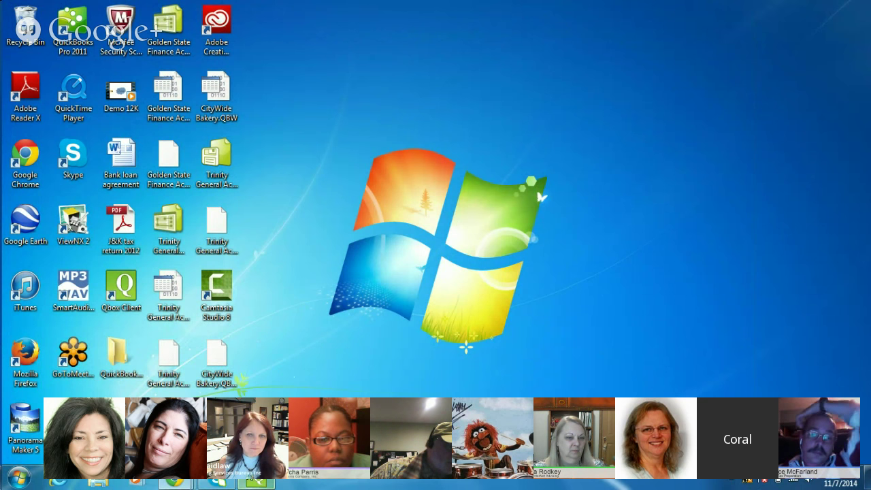
Step: Restore the Qbox Explorer window from the taskbar
click(257, 481)
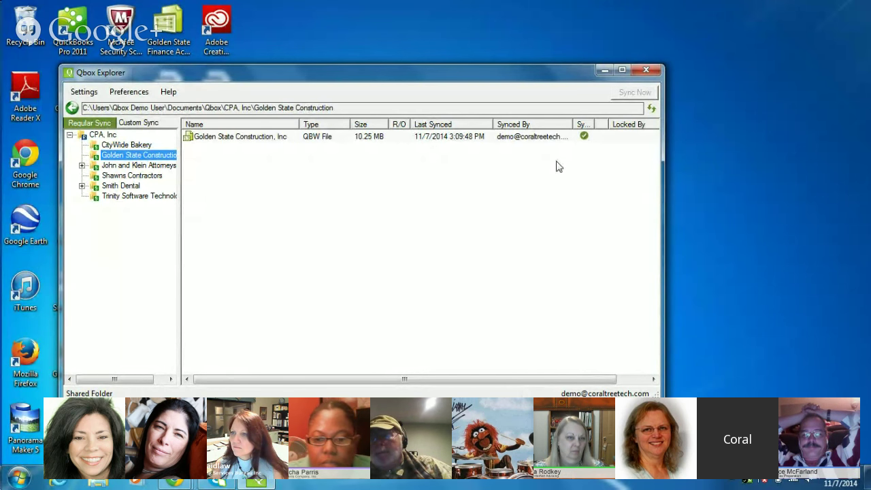
Step: Relaunch QuickBooks Pro 2011, postpone the update, log in, and open Golden State Construction without locking
click(604, 70)
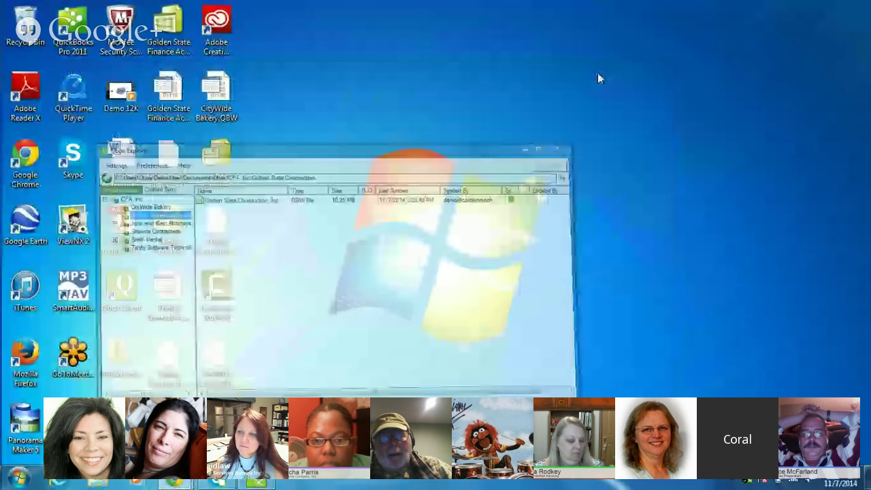
double_click(71, 31)
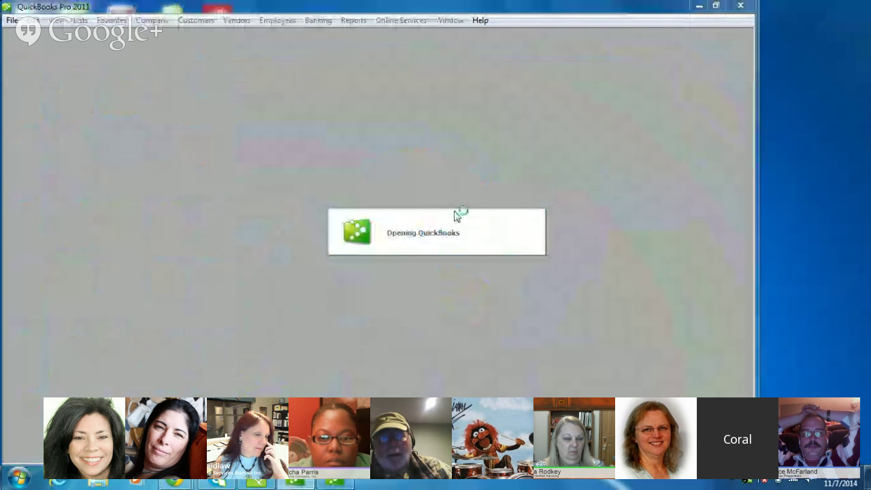
click(470, 190)
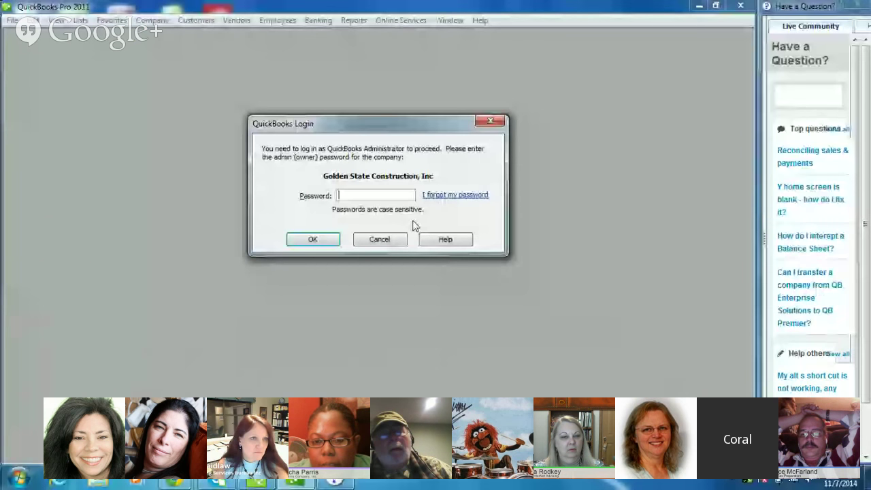
text(********)
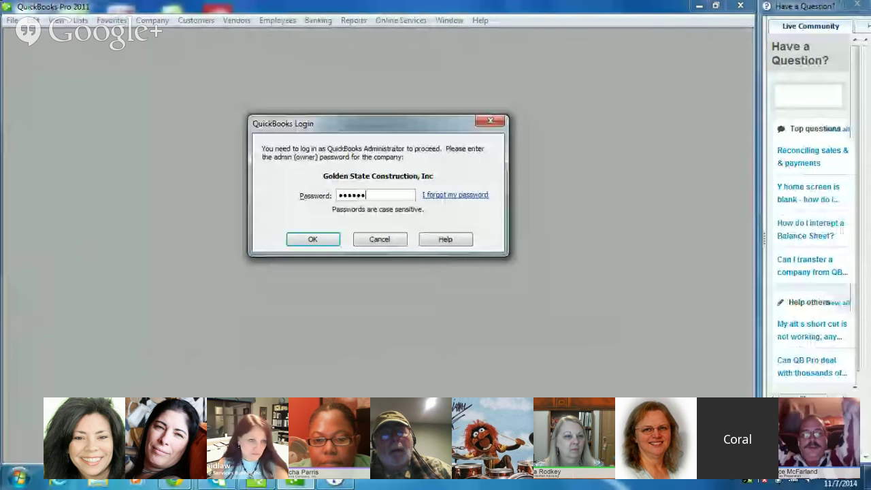
text(*)
click(322, 239)
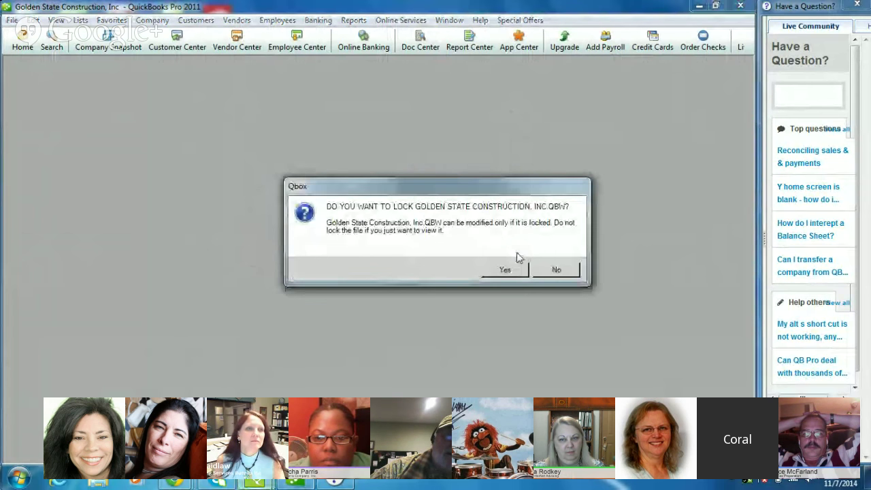
click(555, 271)
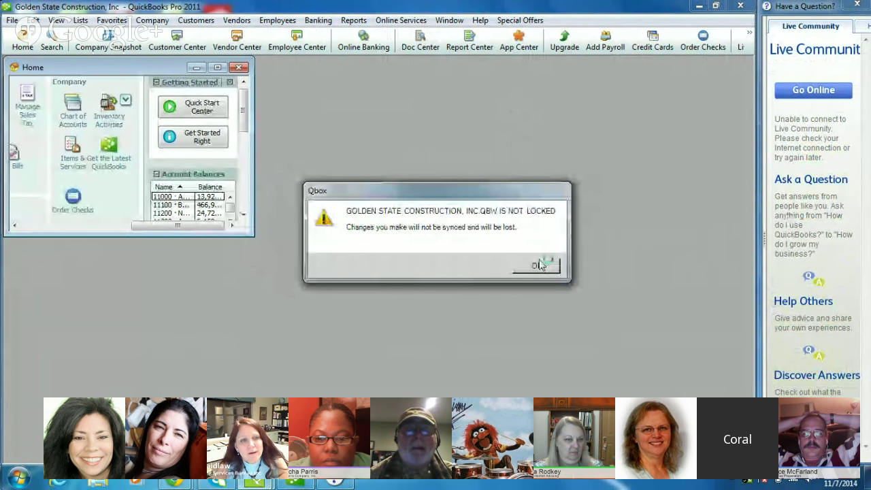
Step: Dismiss the NOT LOCKED warning and exit QuickBooks, cancelling the first attempt
click(549, 265)
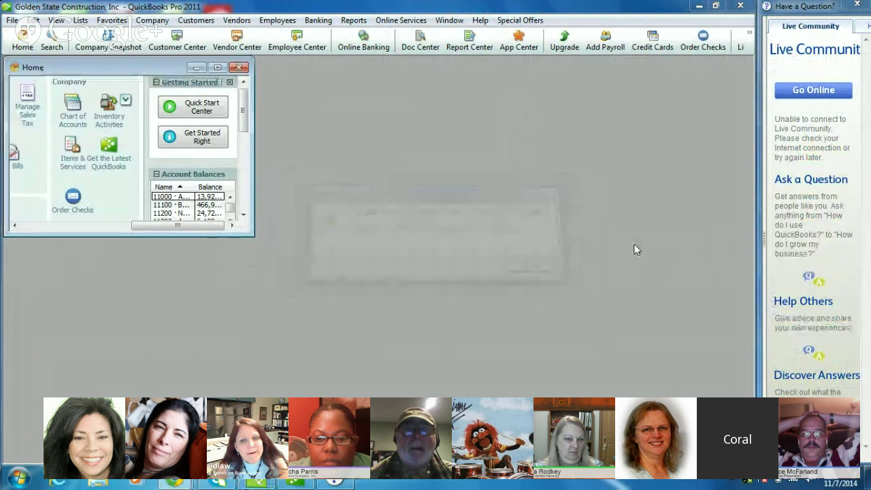
click(741, 6)
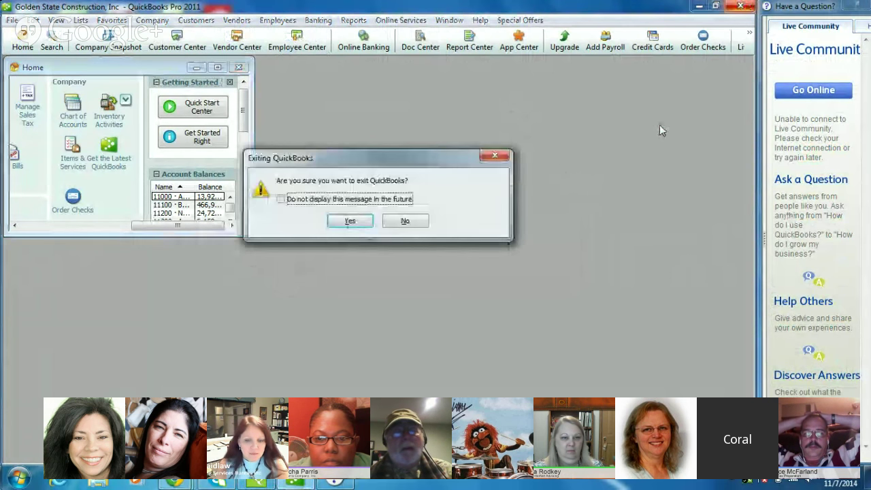
click(408, 221)
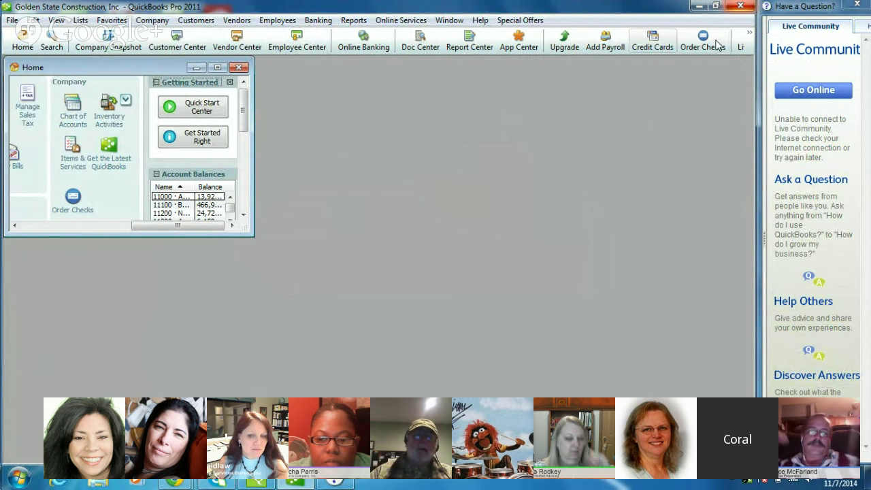
click(742, 6)
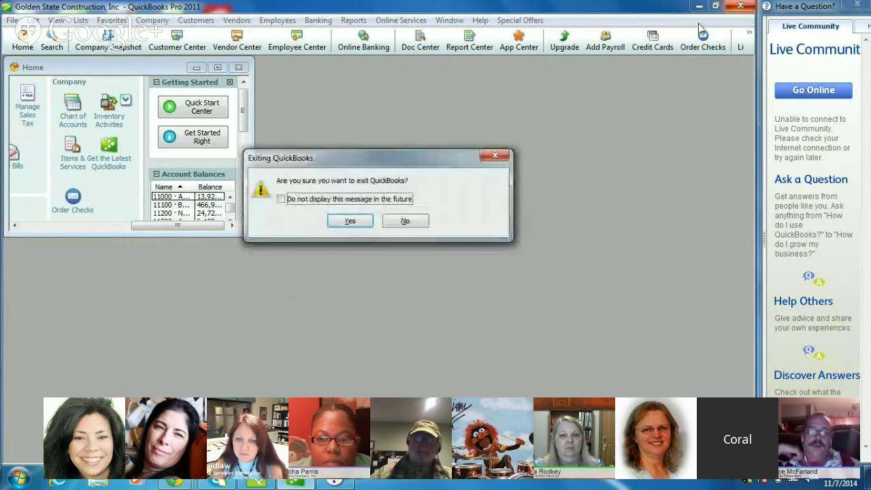
key(Return)
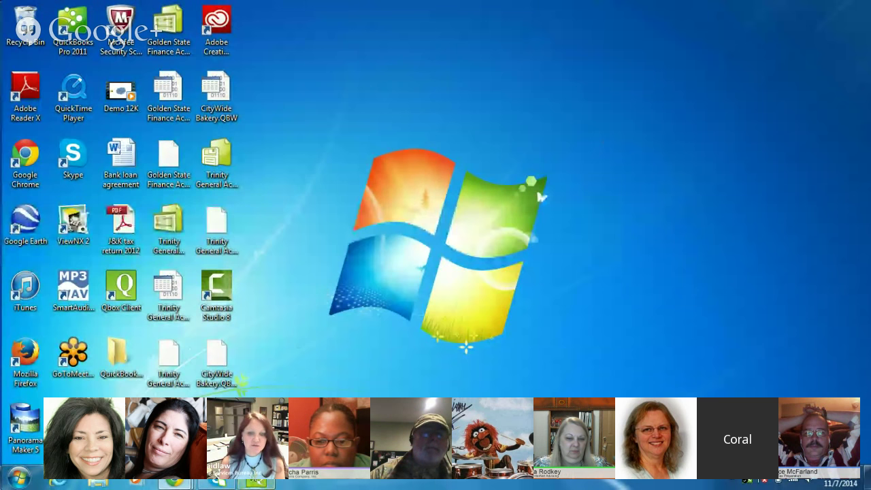
Step: Restore Qbox Explorer from the taskbar to view the Golden State Construction file
click(257, 480)
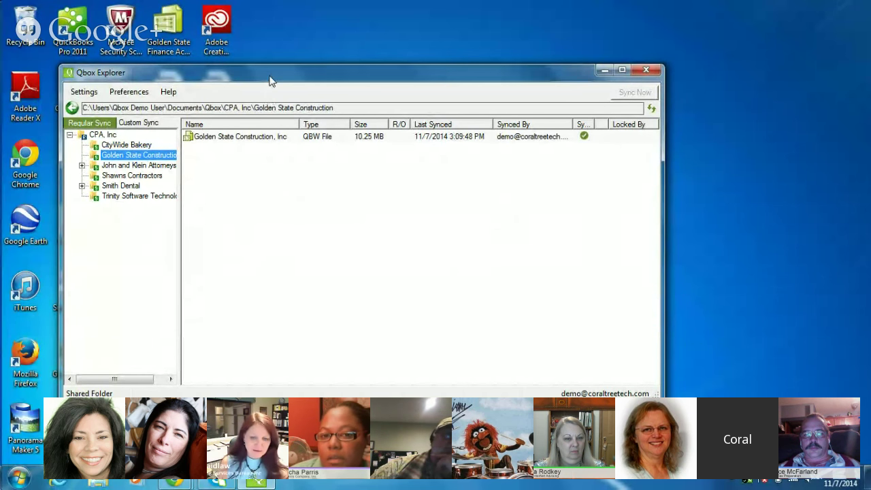
drag(270, 81, 294, 67)
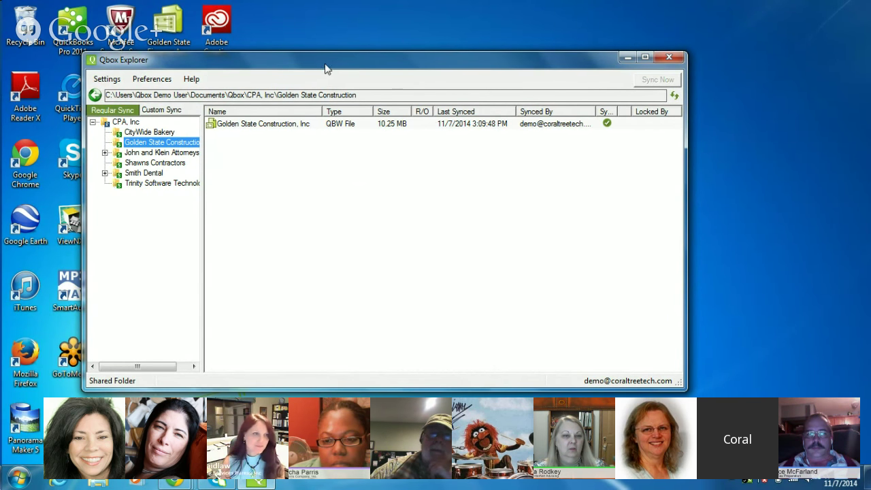
drag(326, 69, 351, 87)
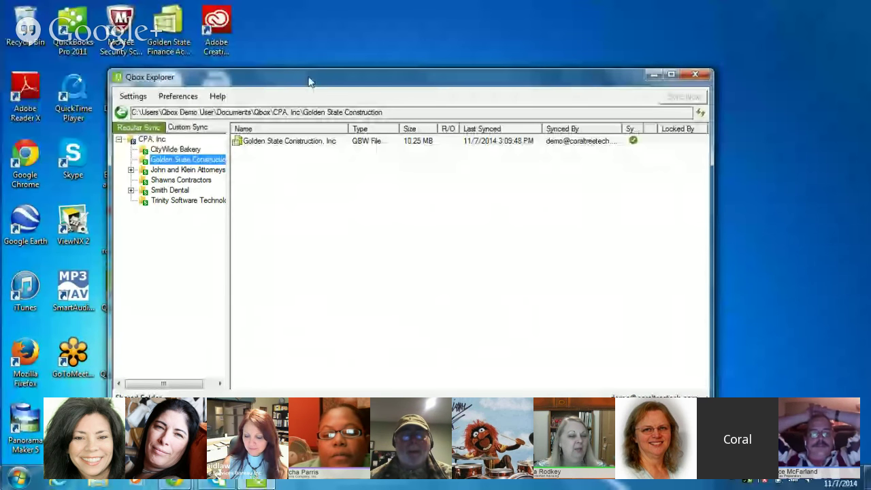
drag(309, 82, 306, 86)
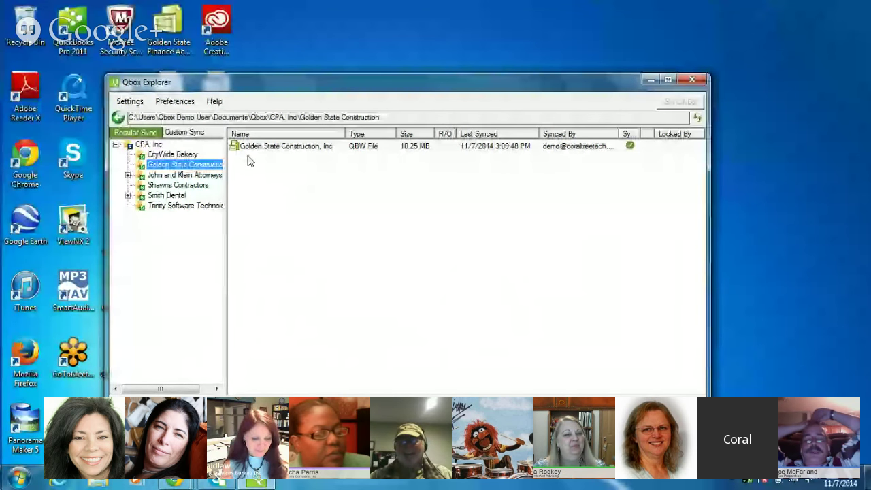
Step: Copy the company file from the desktop and paste it into the CityWide Bakery client folder
click(177, 103)
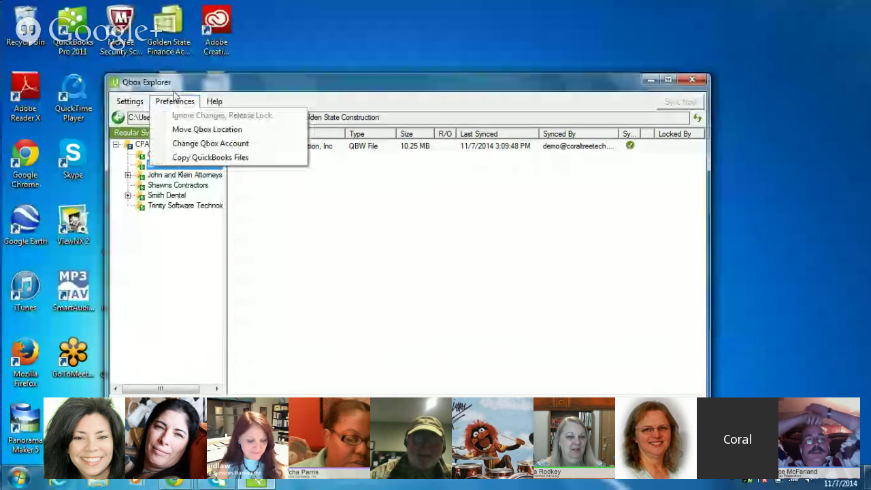
click(192, 86)
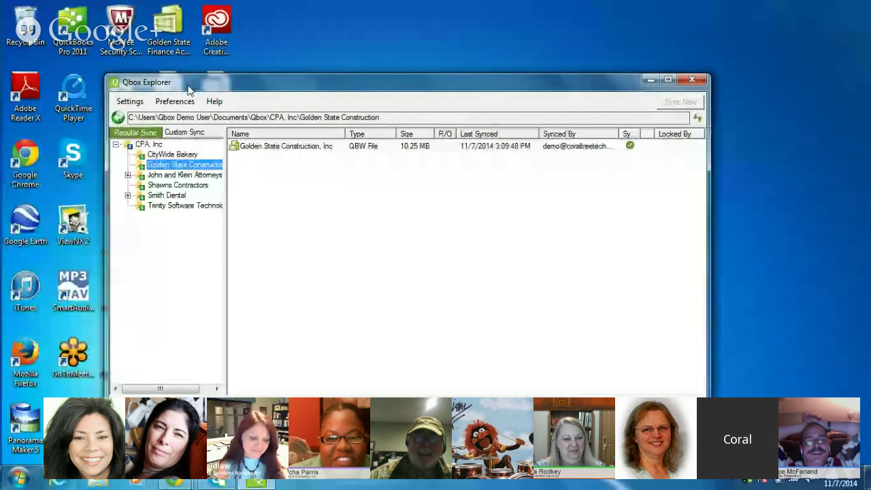
drag(191, 80, 268, 89)
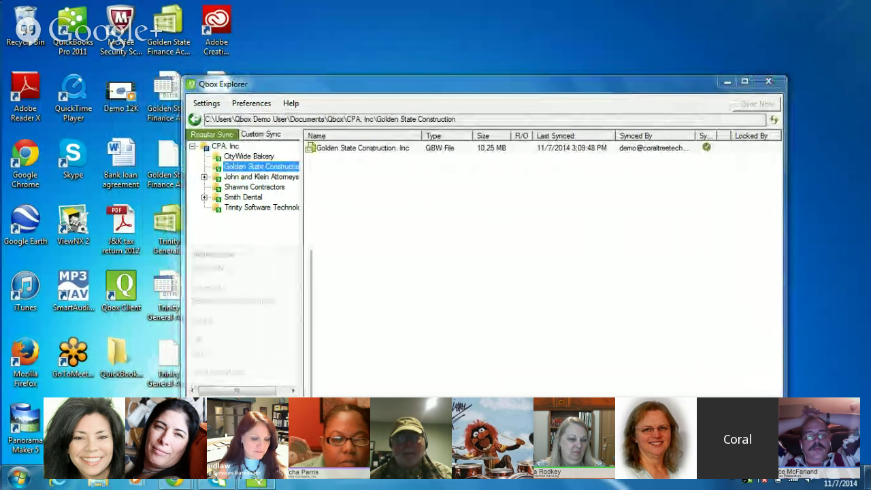
right_click(179, 246)
click(206, 356)
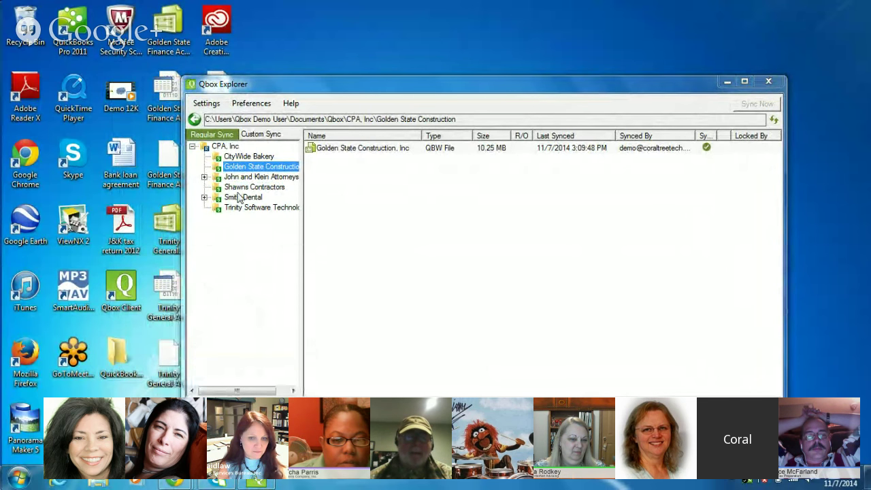
click(249, 157)
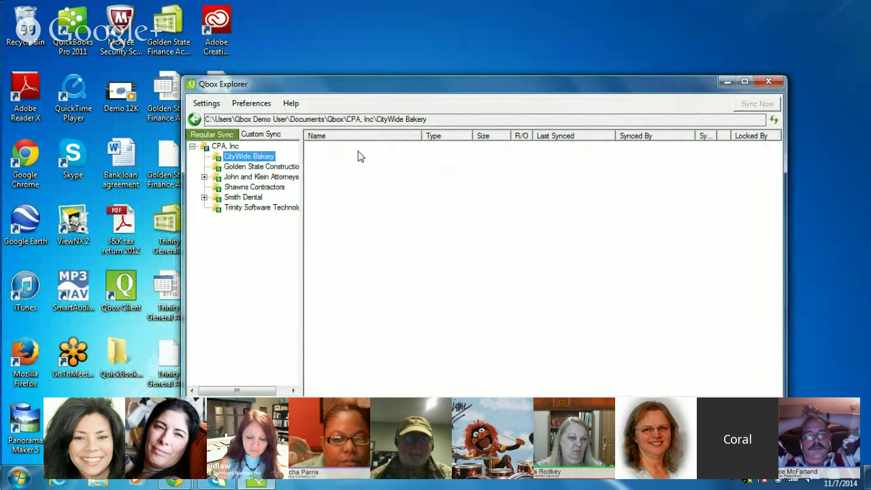
right_click(361, 155)
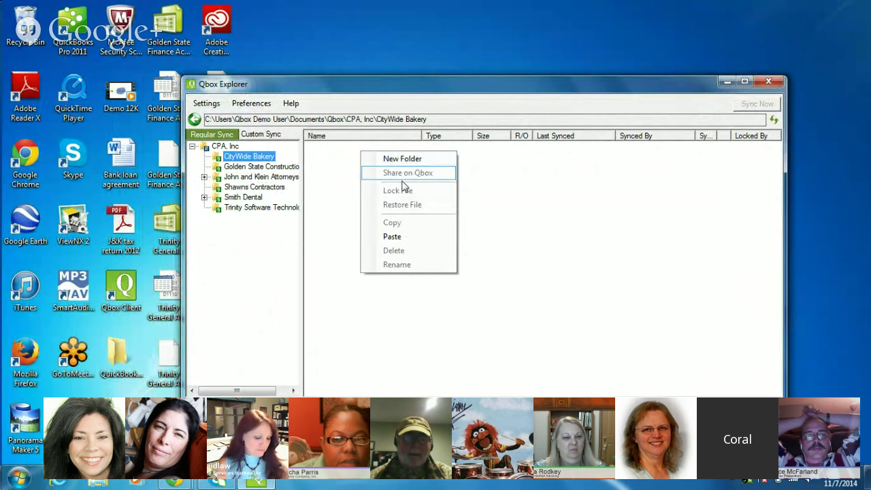
click(391, 235)
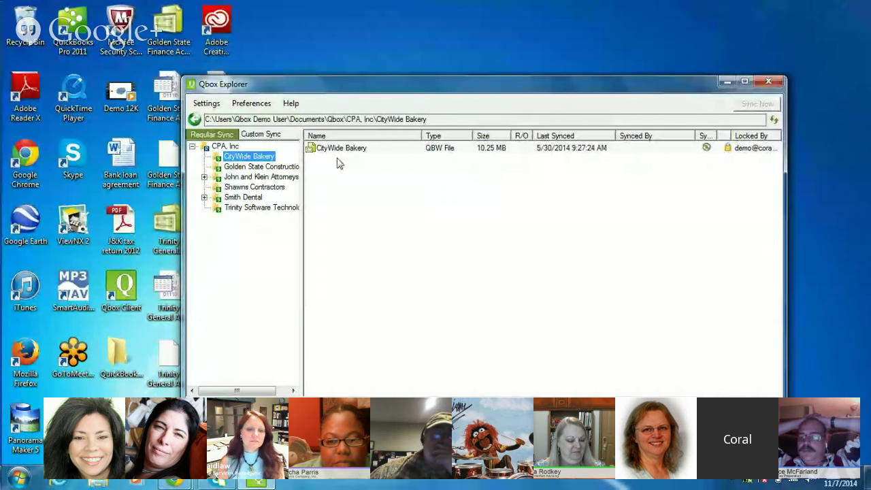
Step: Run the Copy QuickBooks Files utility and search drive C for company files
click(251, 104)
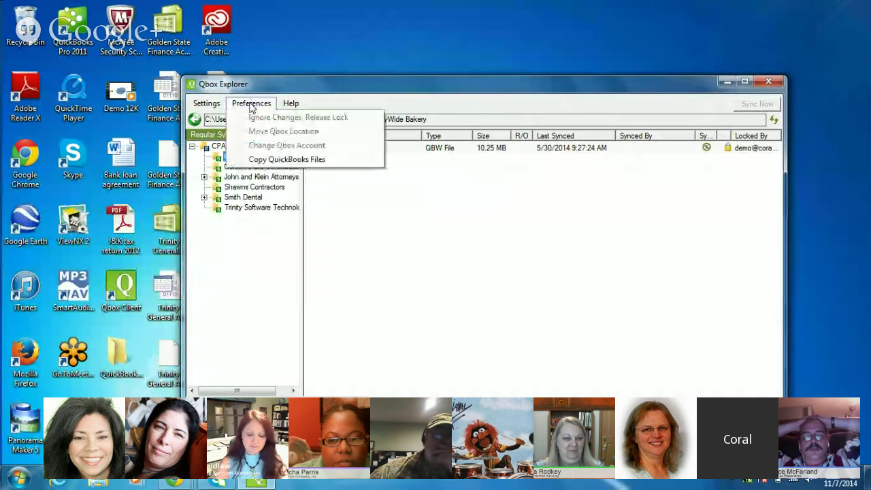
click(261, 160)
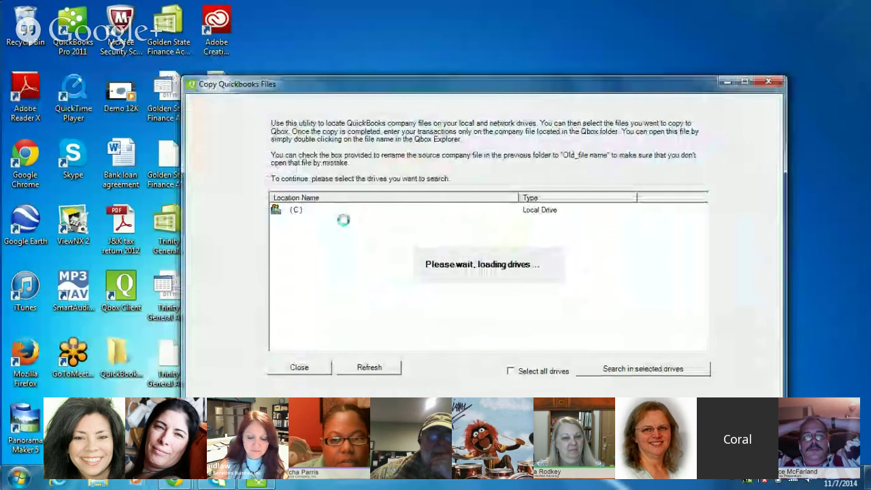
drag(296, 92, 251, 63)
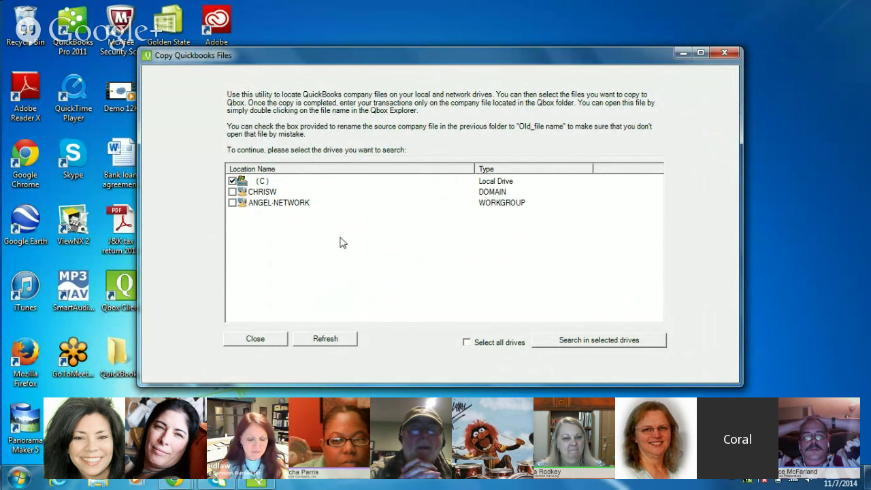
click(581, 340)
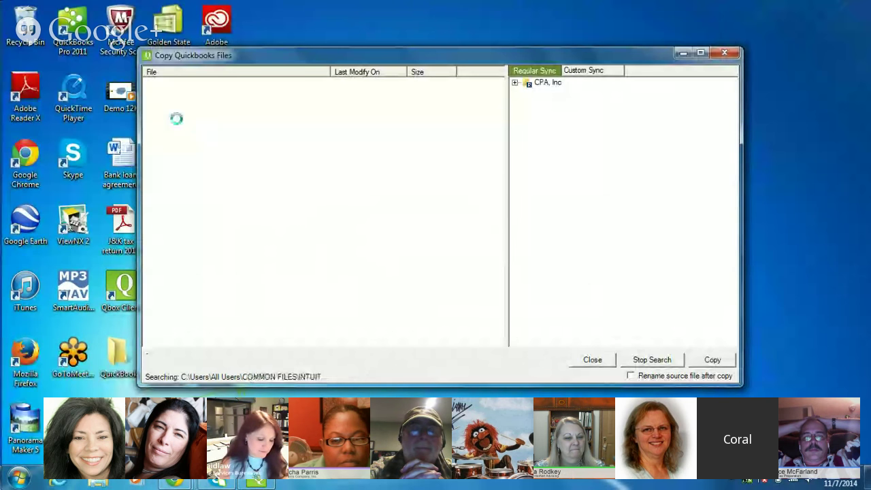
drag(166, 55, 181, 83)
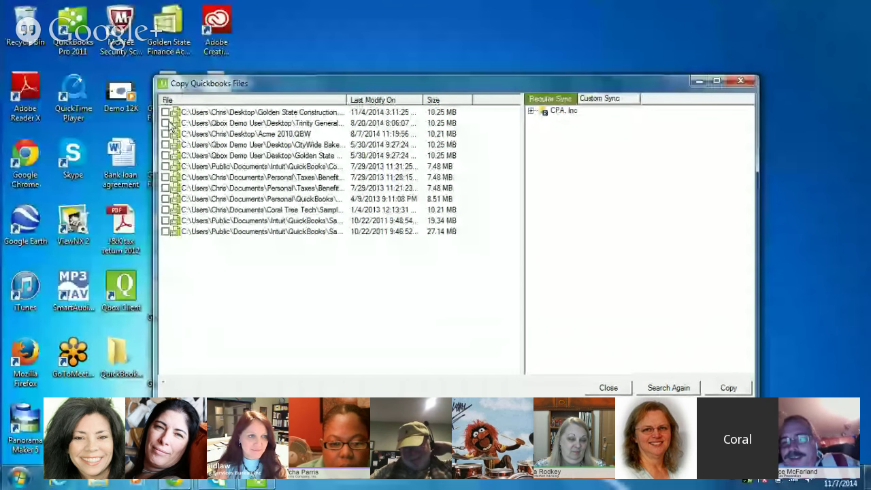
Step: Copy the Golden State Construction company file into CPA, Inc's CityWide Bakery folder
click(165, 113)
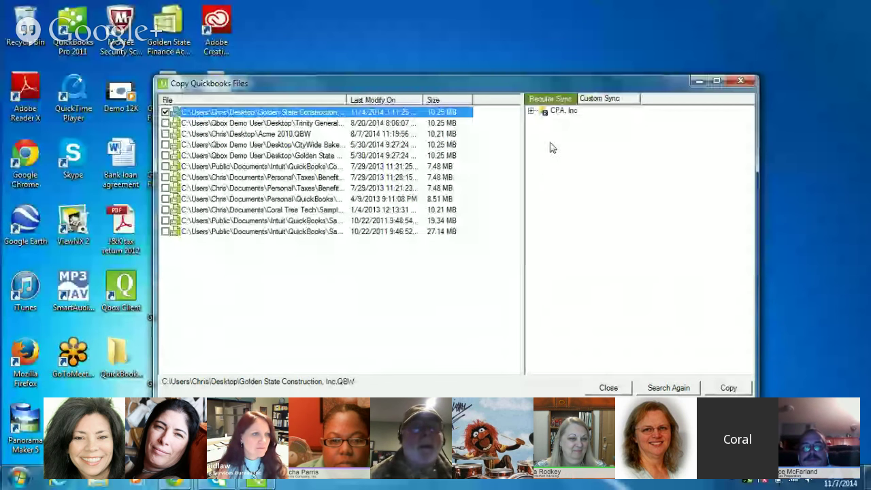
double_click(546, 112)
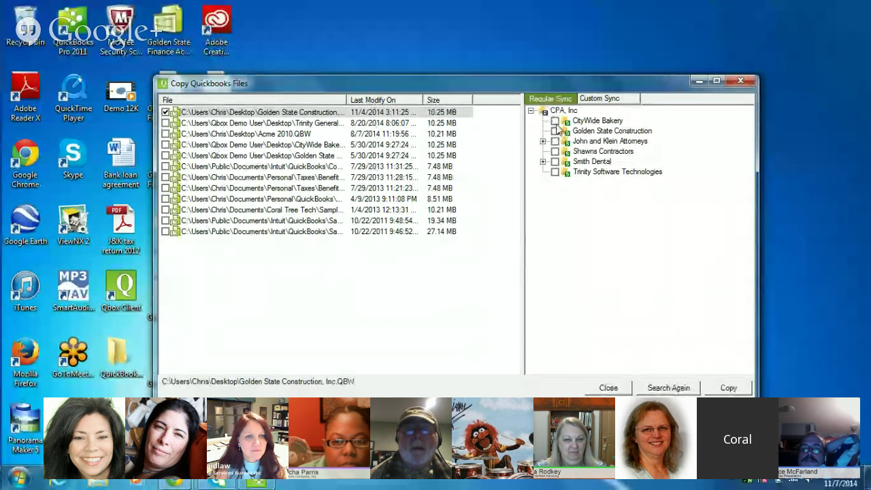
click(555, 121)
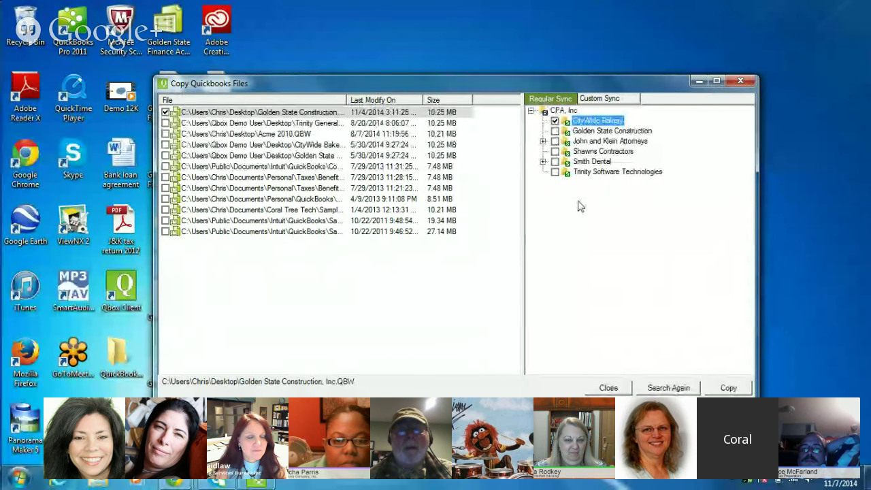
click(638, 388)
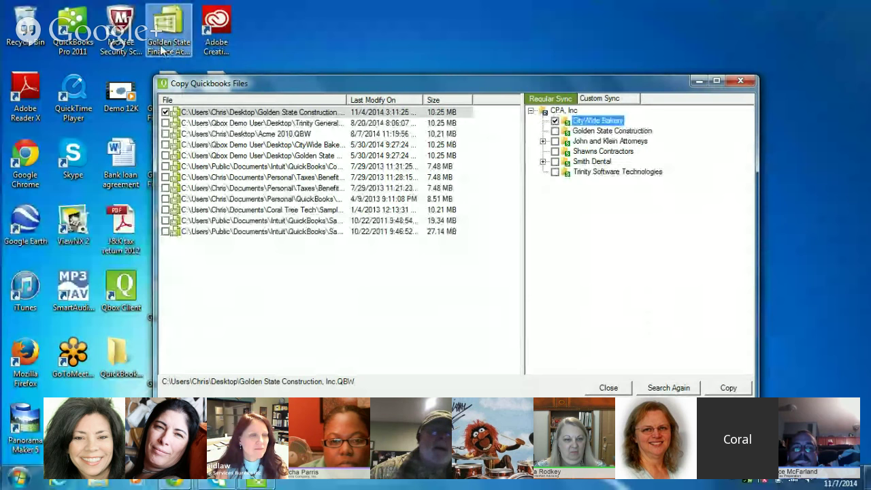
click(728, 388)
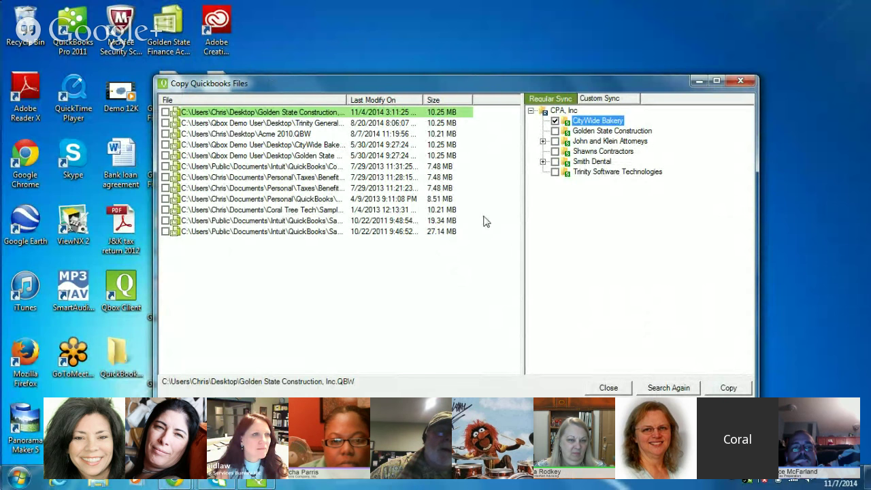
click(605, 388)
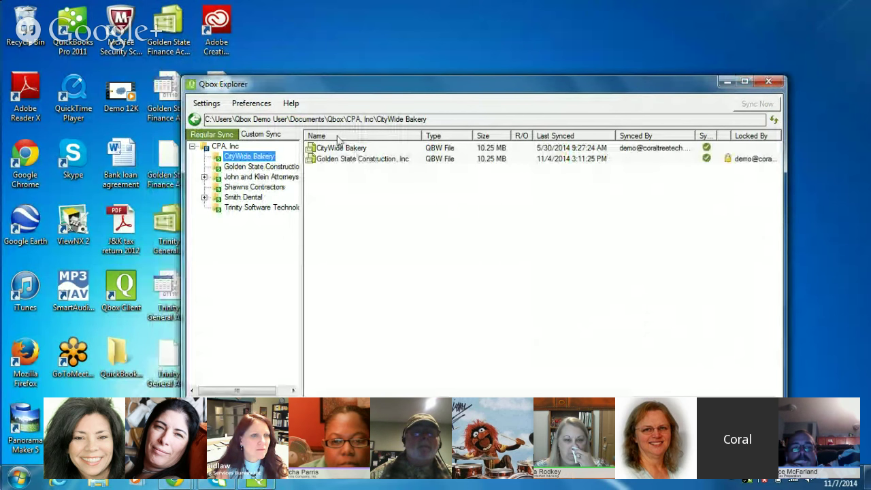
Step: Nudge the Qbox Explorer window slightly upward
drag(304, 92, 305, 77)
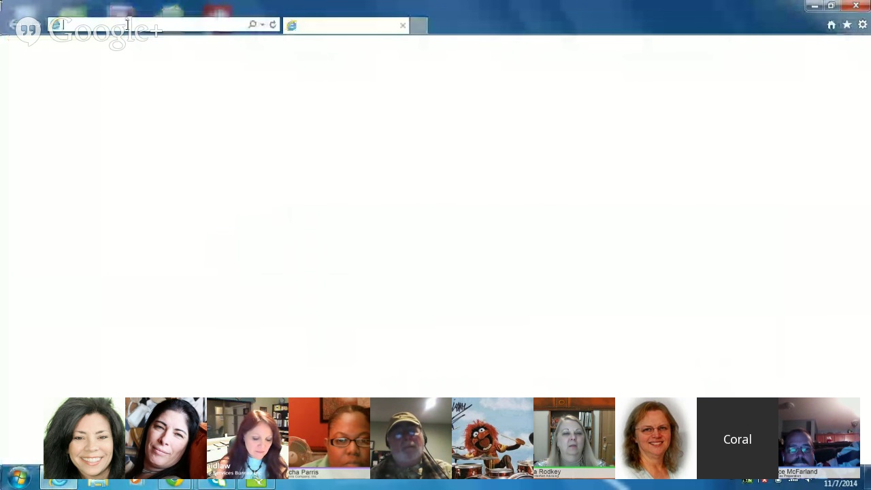
Step: Search the web for Qbox to reach the Qbox by CoralTree accountants home page
text(box)
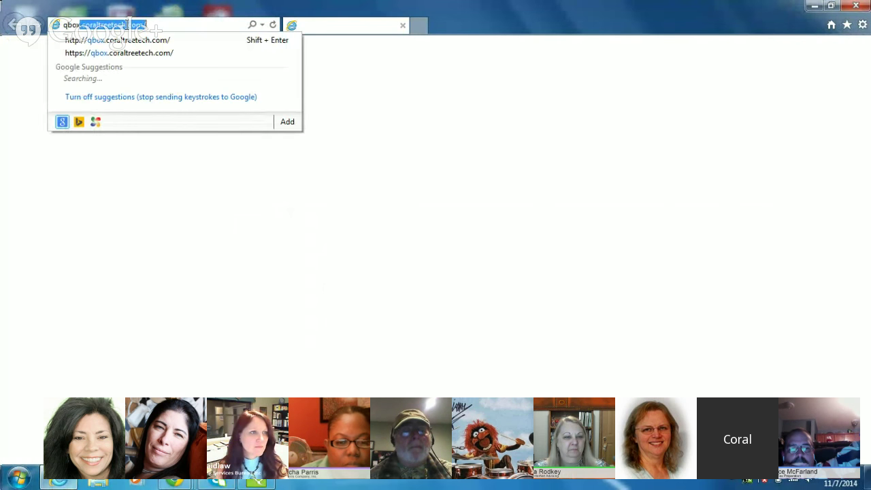
key(Return)
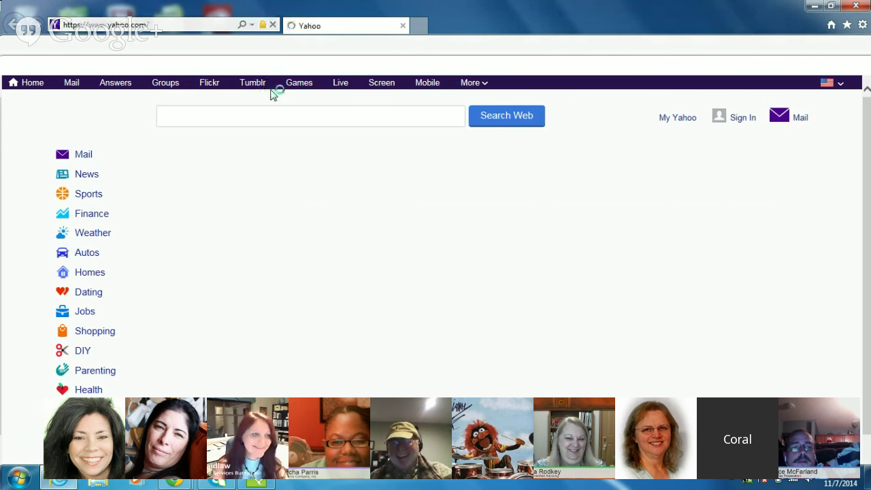
click(159, 24)
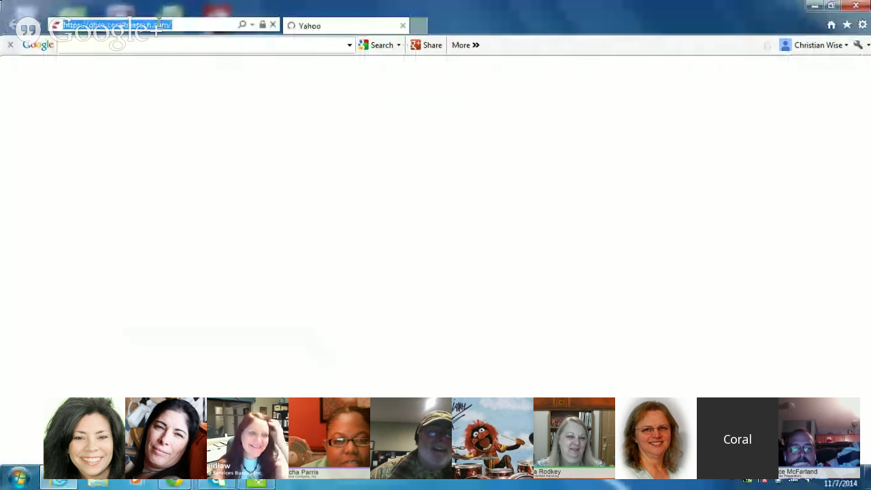
text(gbcs)
key(Return)
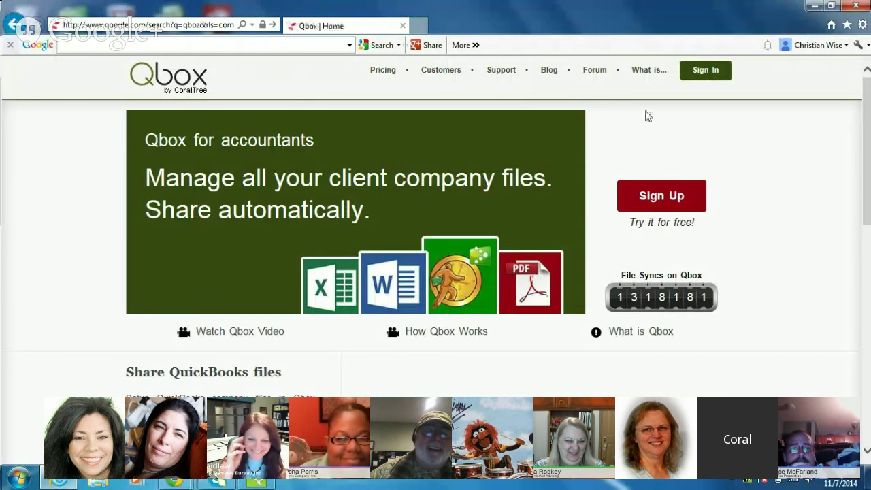
Step: Sign in on the Qbox website with the account e-mail address and password
click(702, 72)
click(687, 111)
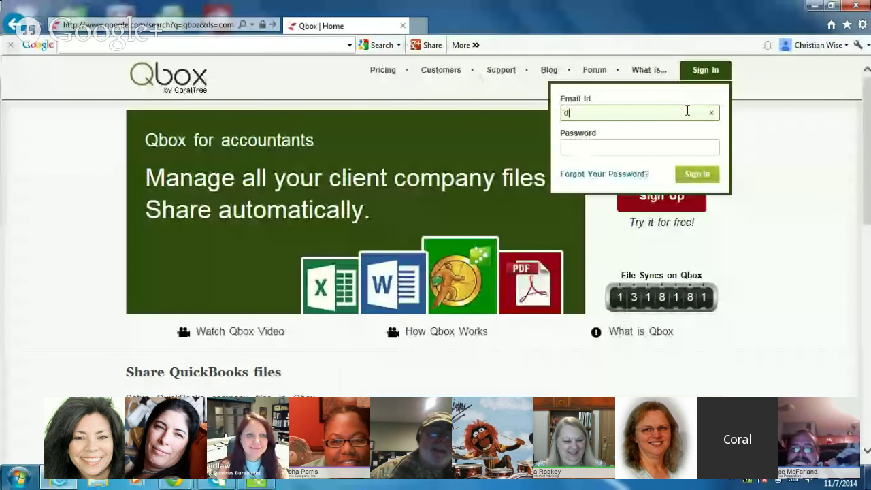
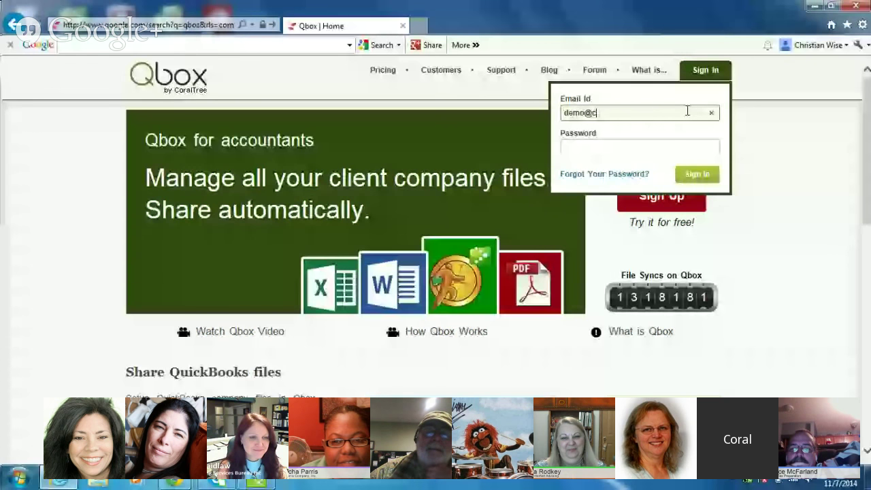
key(Tab)
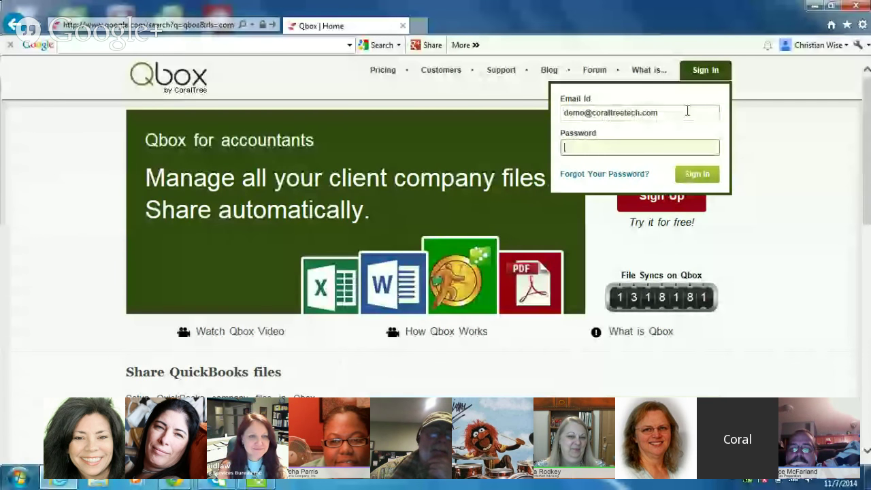
text(d)
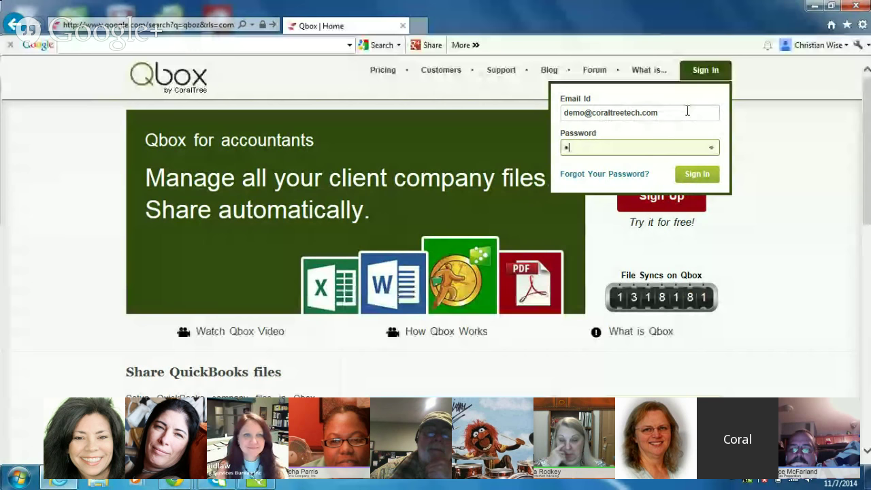
click(695, 175)
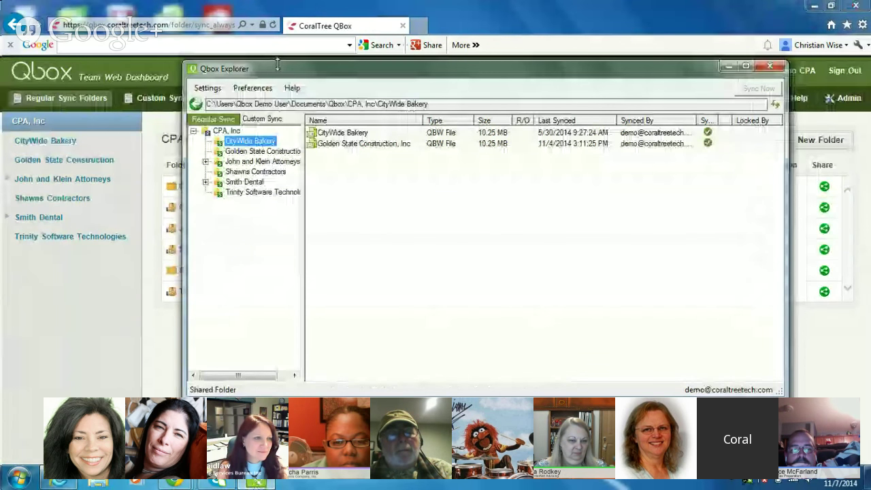
Step: Move Qbox Explorer aside and open Golden State Construction's sharing list
drag(279, 71, 354, 100)
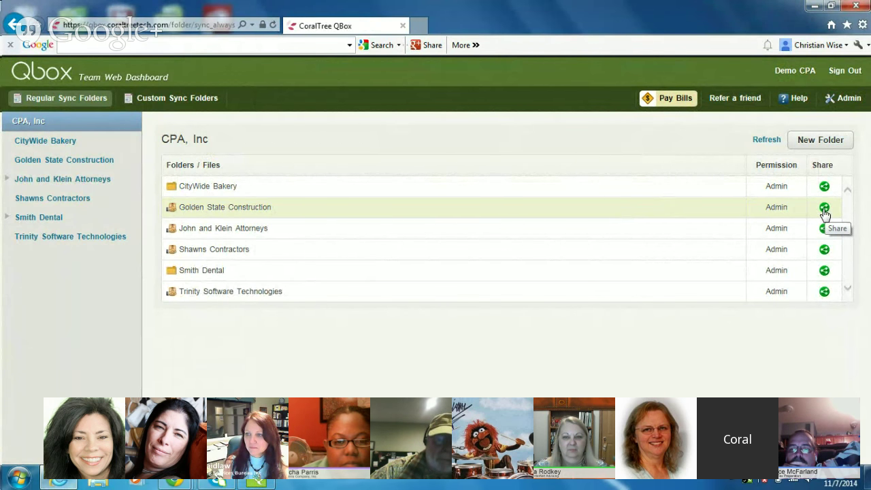
click(825, 208)
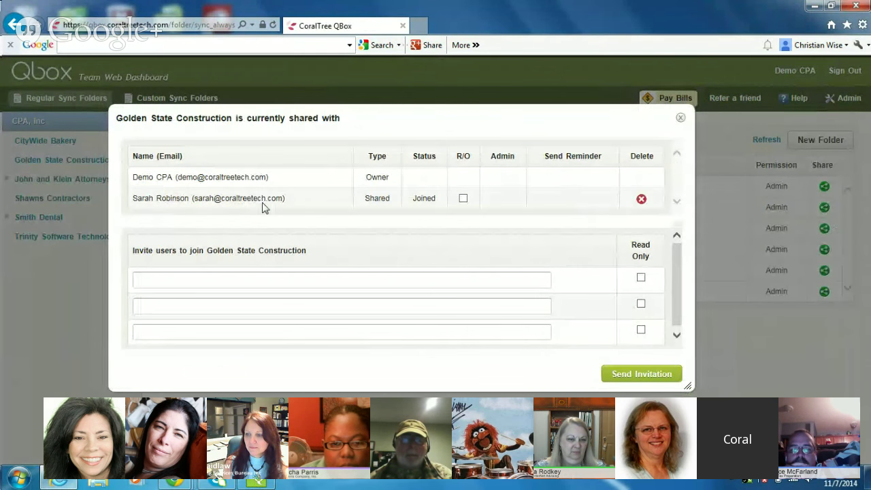
Step: Point out the three invite e-mail slots, then close the Golden State Construction sharing dialog
click(217, 278)
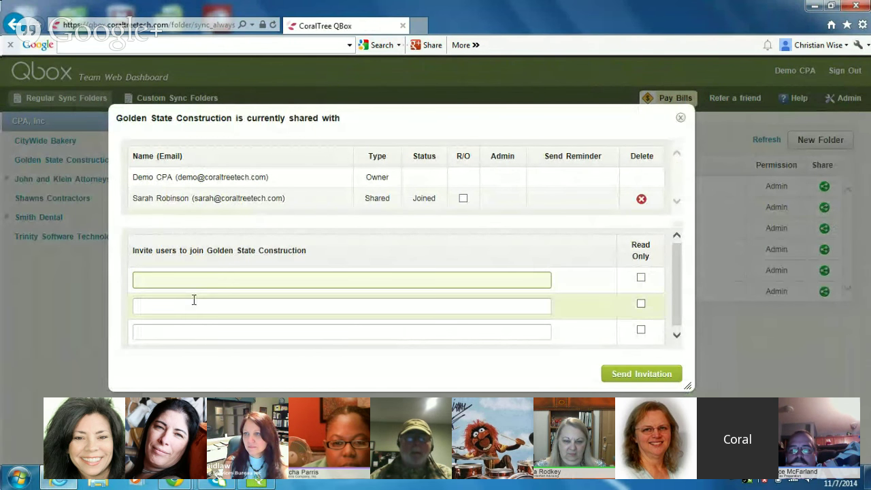
click(184, 307)
click(174, 334)
click(176, 304)
click(182, 282)
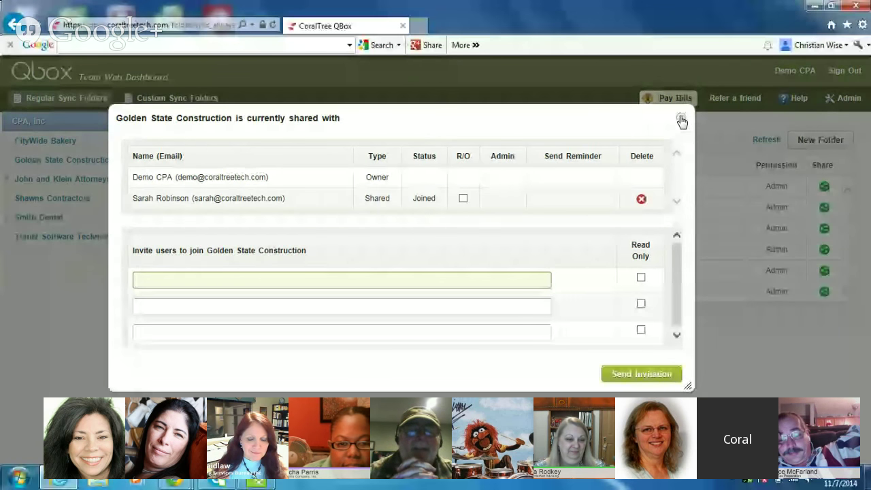
click(681, 122)
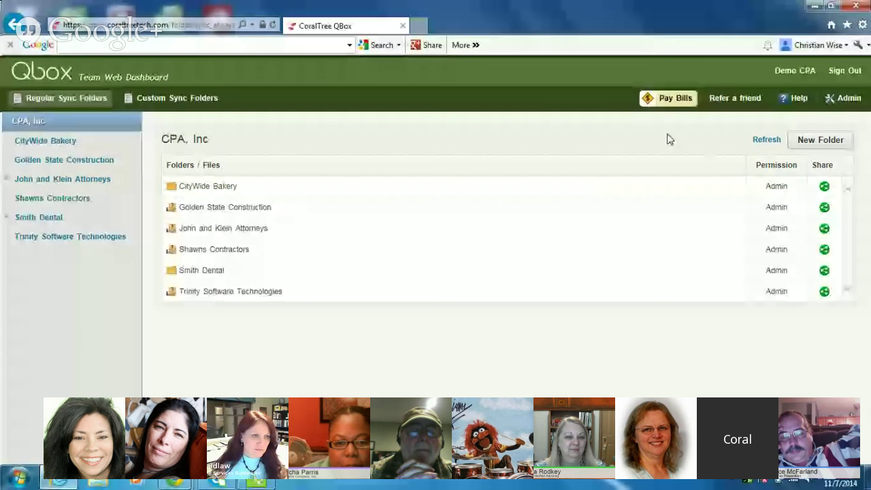
Step: Create a 'New Client Company' folder, leaving the sharing e-mail slots empty
click(804, 144)
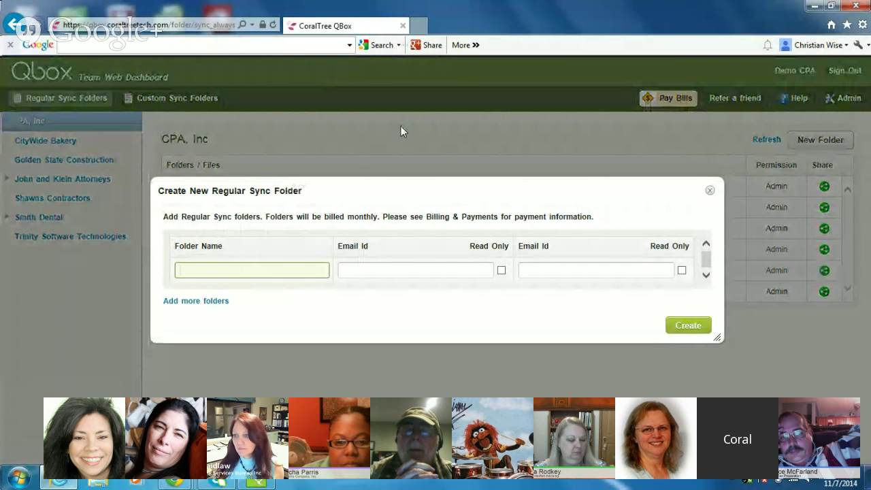
text(New Client Company)
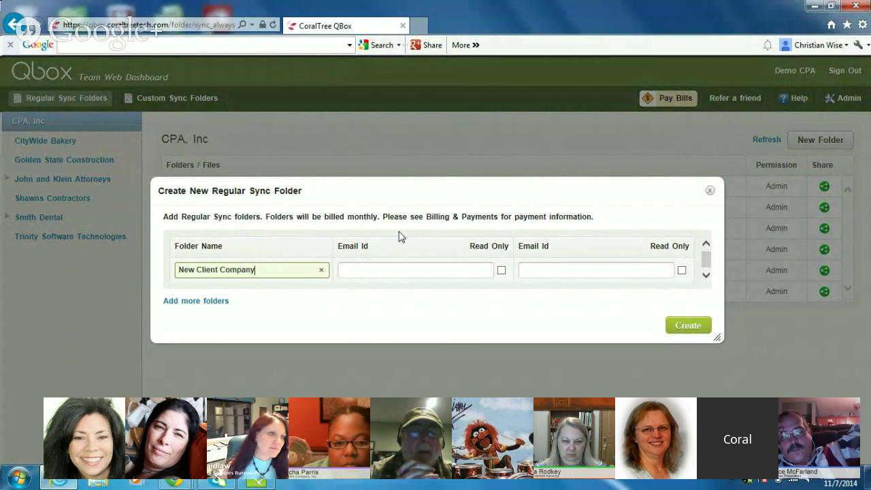
click(403, 269)
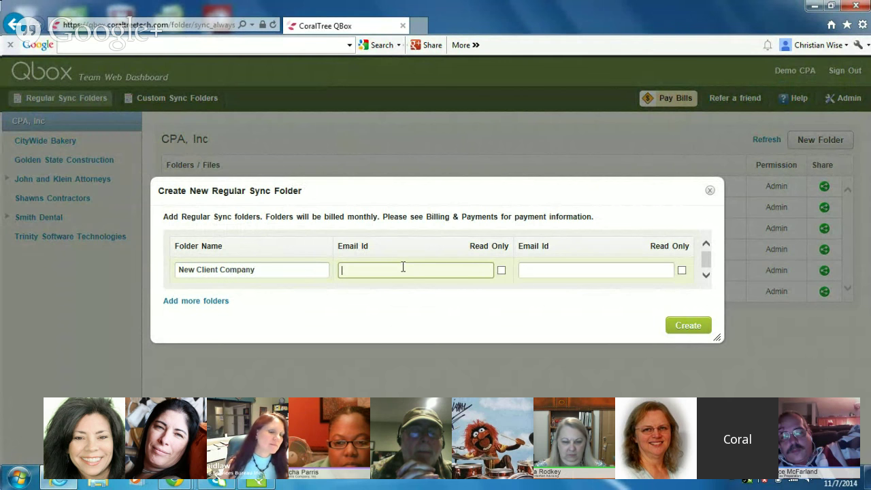
click(537, 271)
click(421, 271)
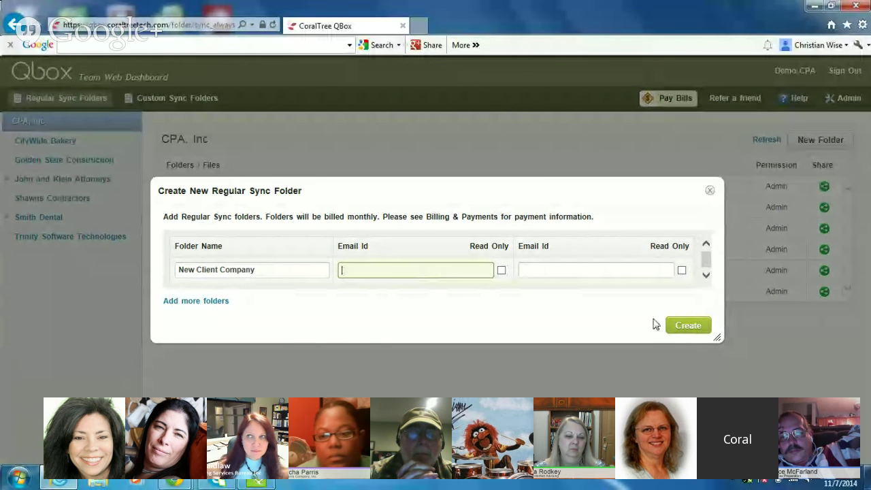
click(689, 328)
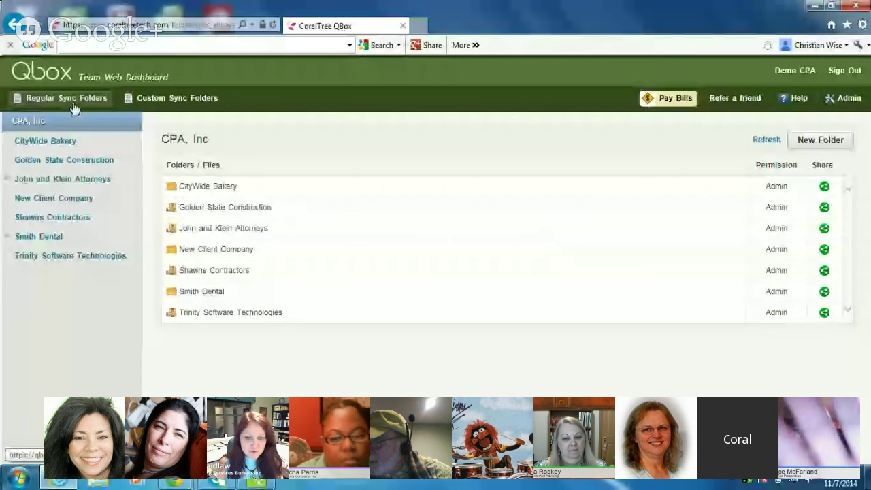
Step: Roll Golden State Construction, Inc.QBW back to version 19, confirming with 'yes'
click(62, 161)
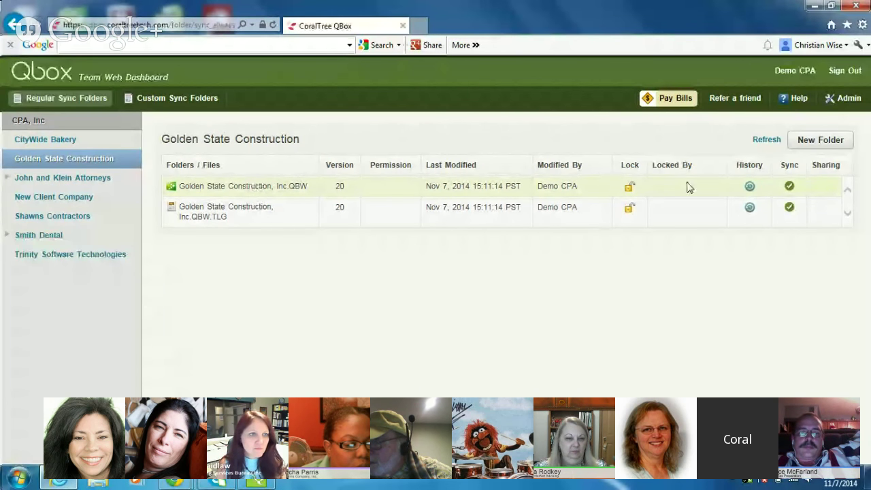
click(747, 190)
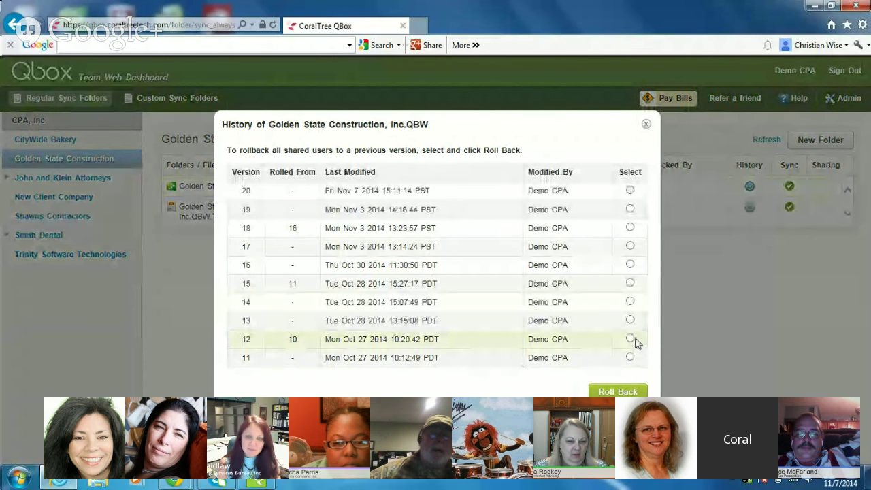
click(630, 209)
click(621, 392)
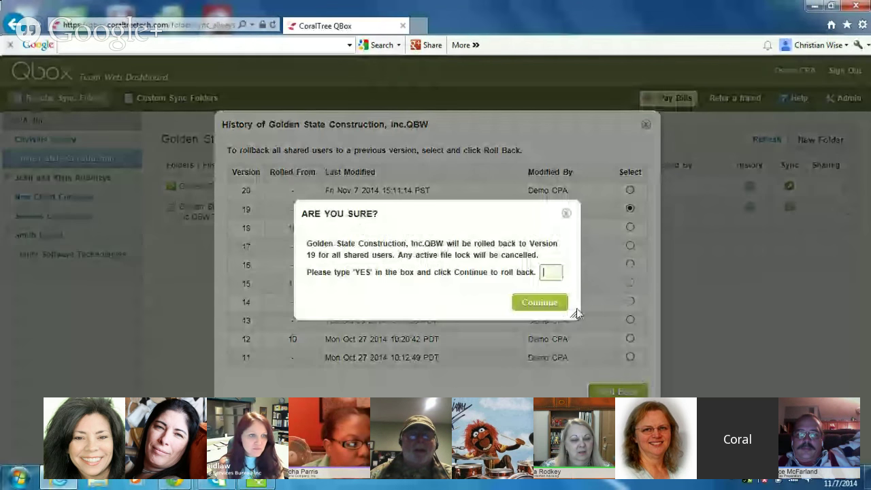
text(yes)
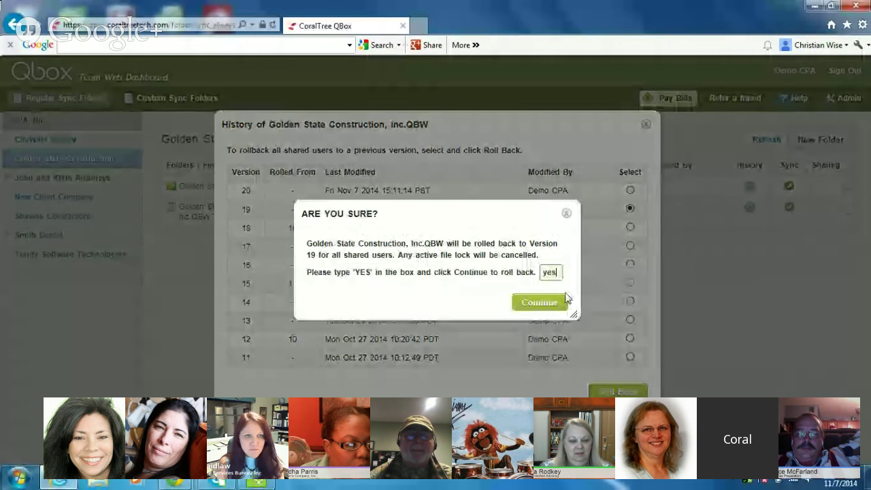